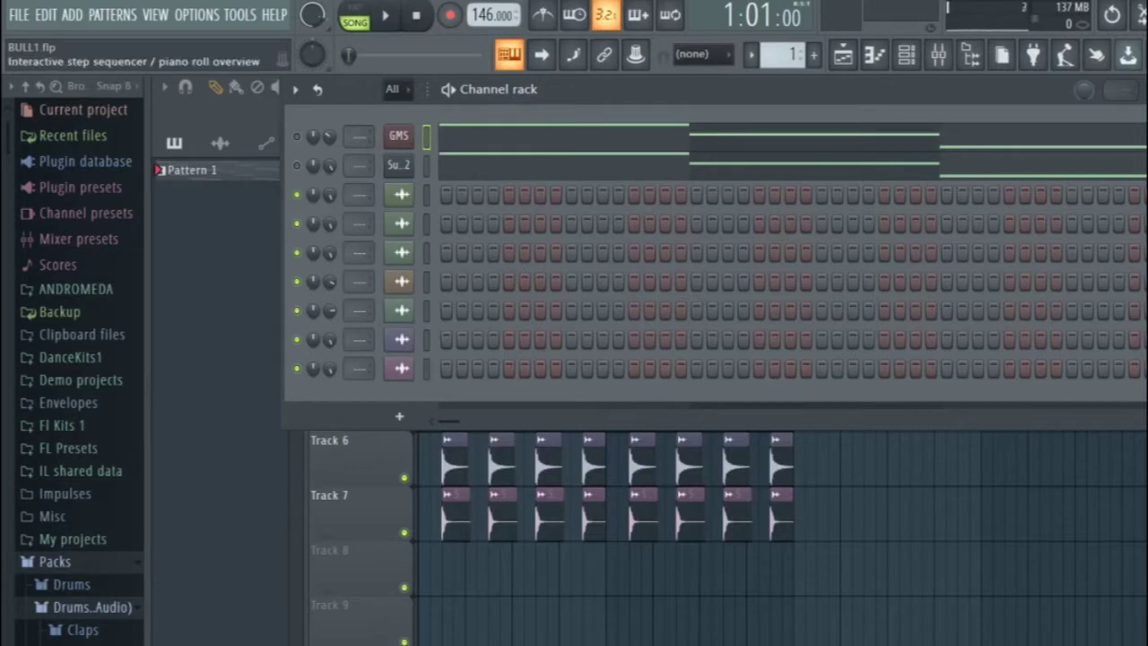
- Review the drum clips in the playlist and play the arrangement from the start
key("F6")
scroll(625, 488, "down", 3)
scroll(395, 311, "up", 2)
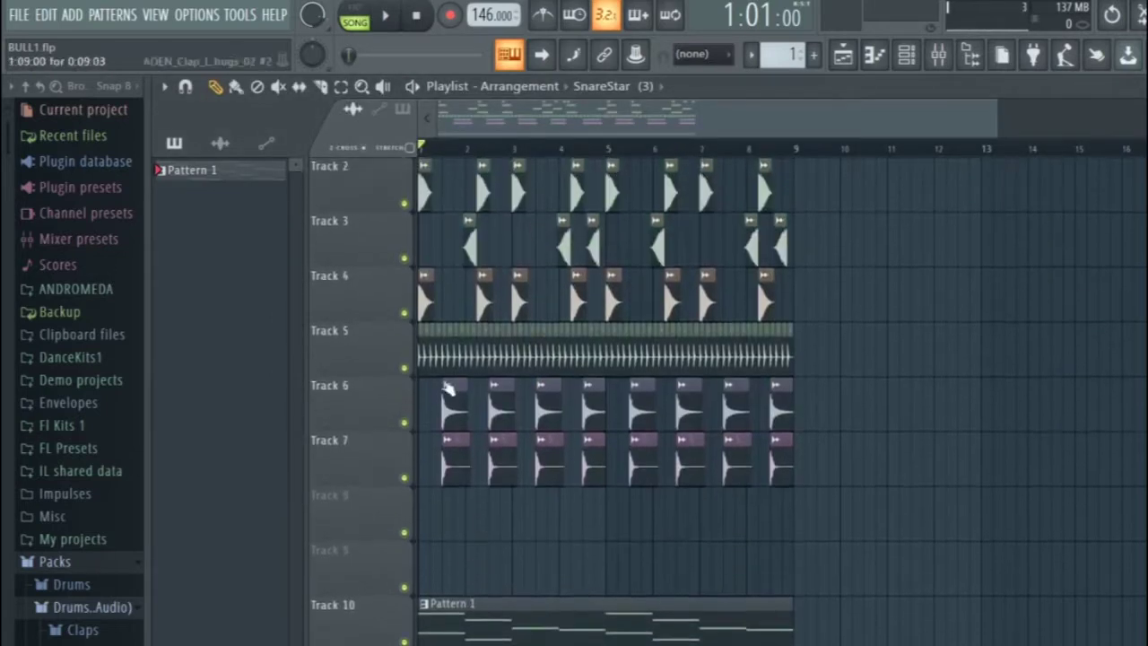
scroll(511, 272, "up", 1)
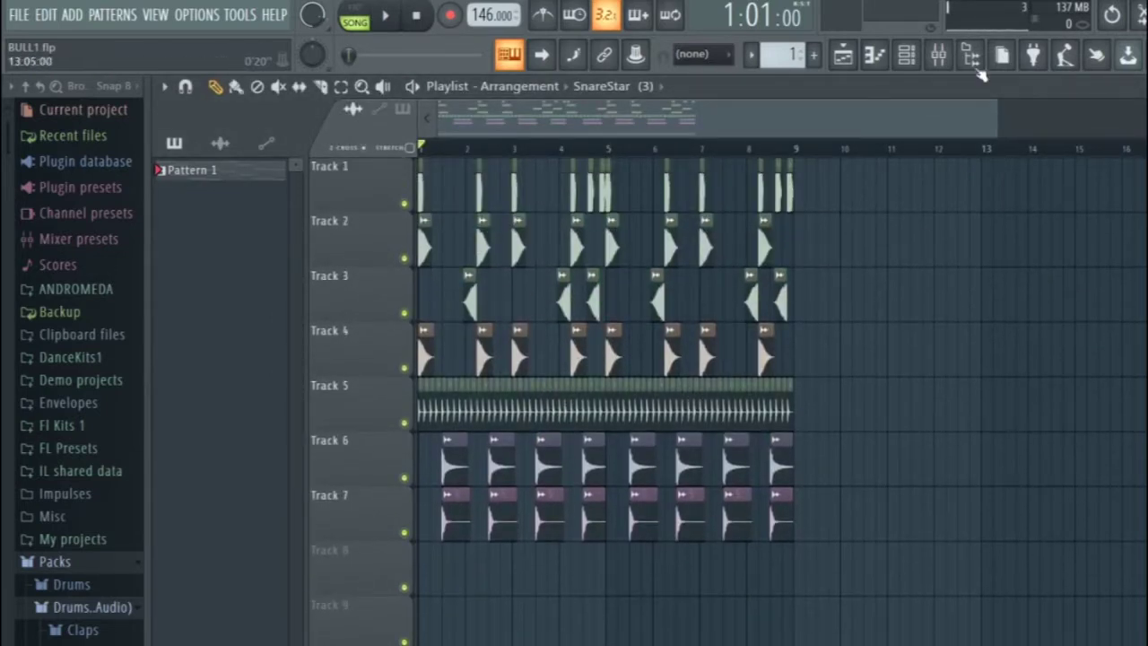
left_click_drag(509, 114, 512, 118)
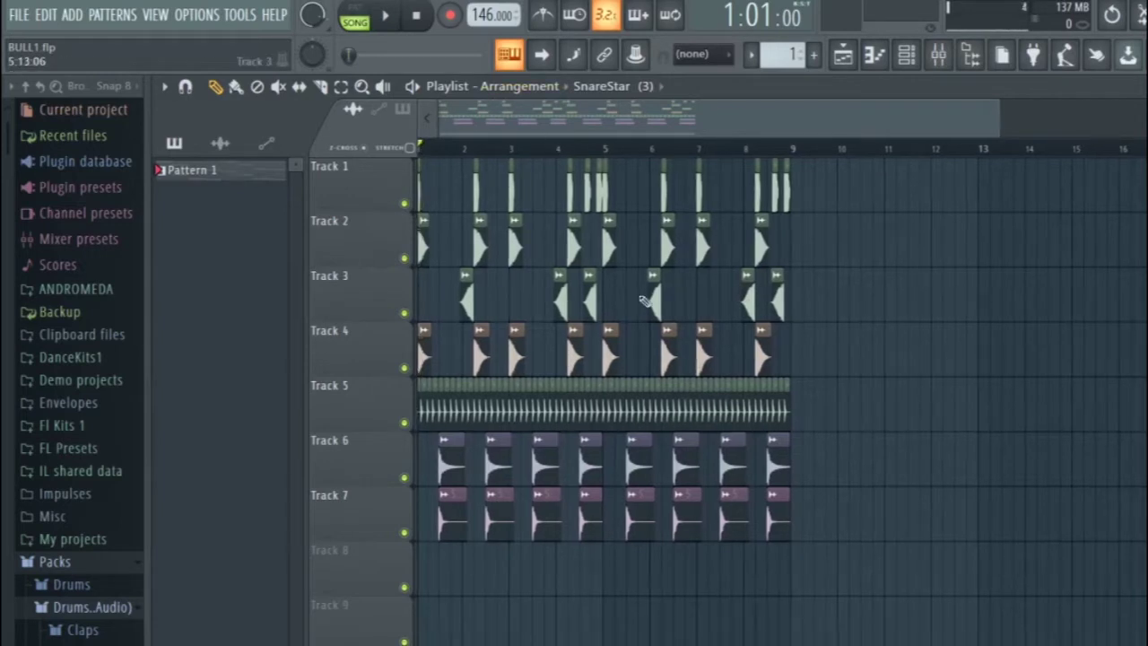
key("space")
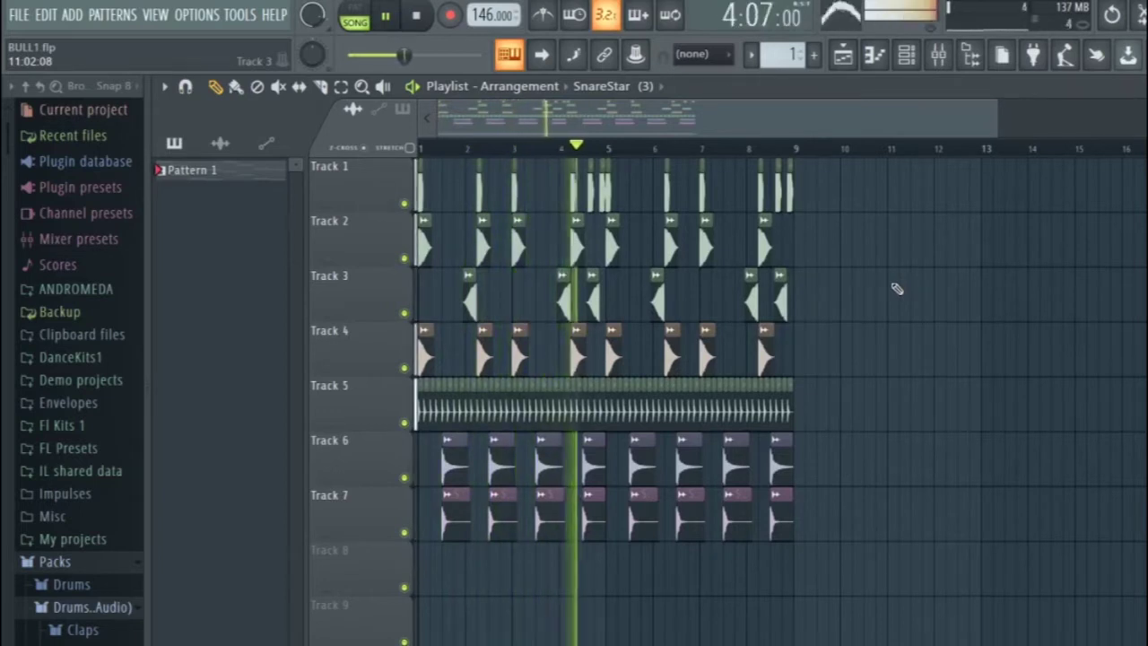
key("space")
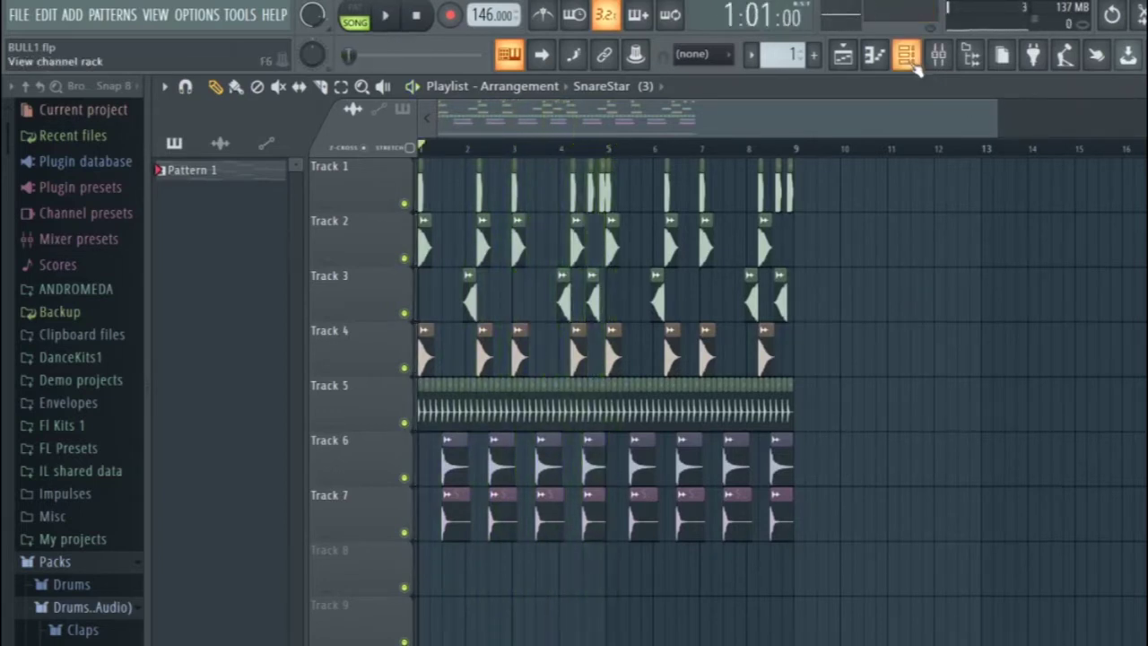
- Unmute the GMS and sub bass channels, play the song and insert a Sytrus channel above GMS
left_click(907, 57)
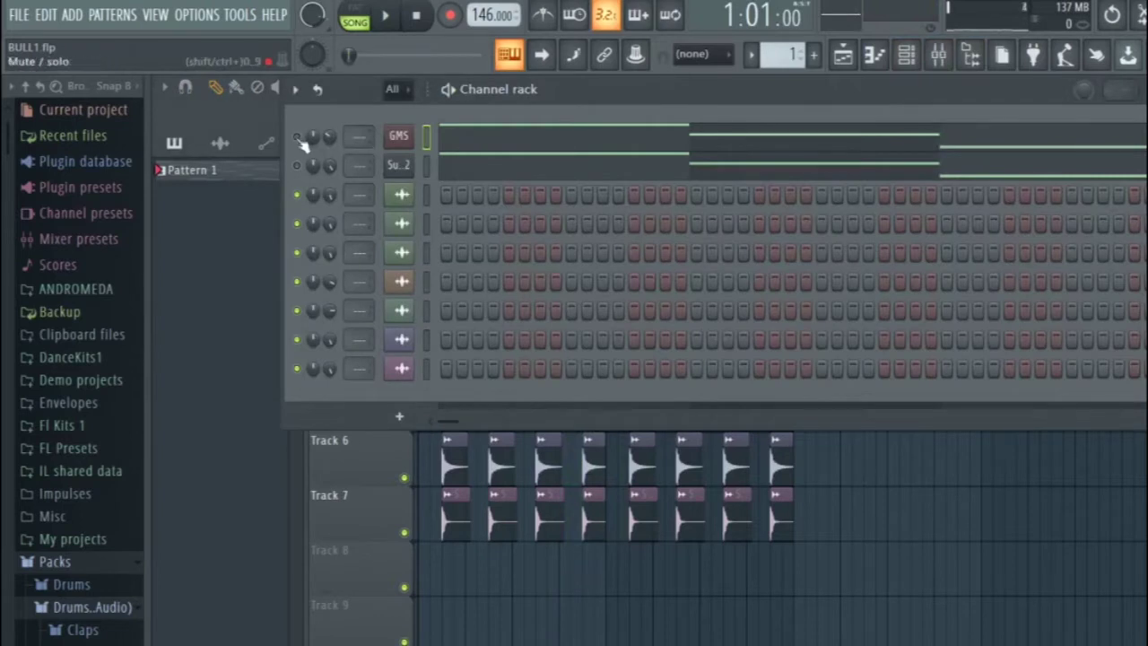
key("space")
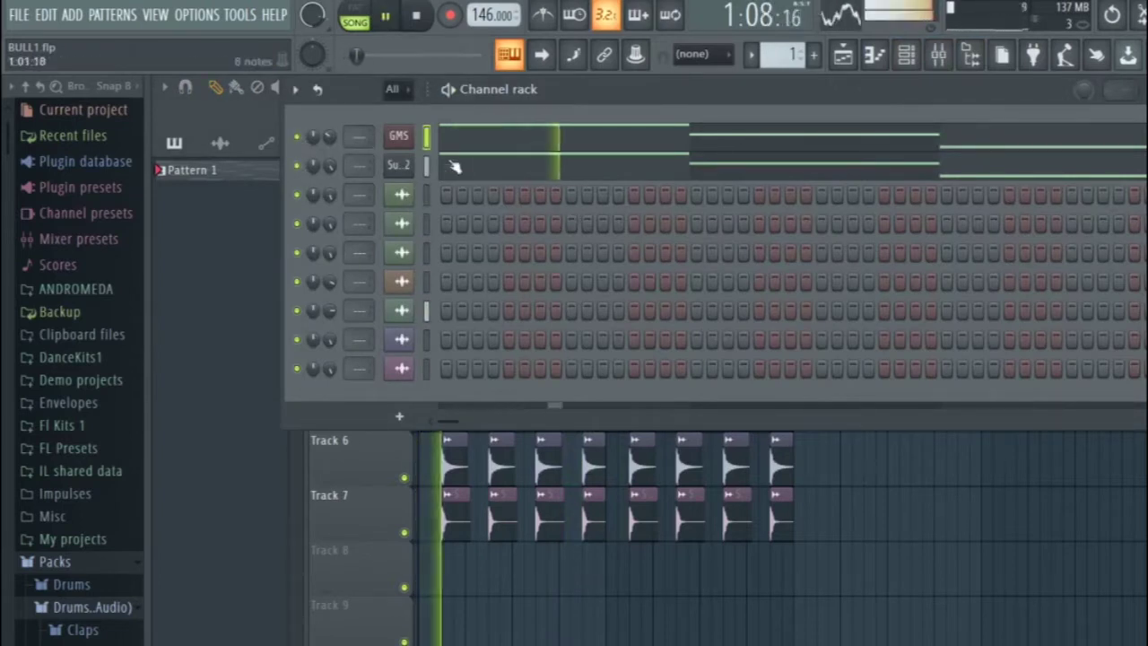
right_click(407, 134)
mouse_move(448, 259)
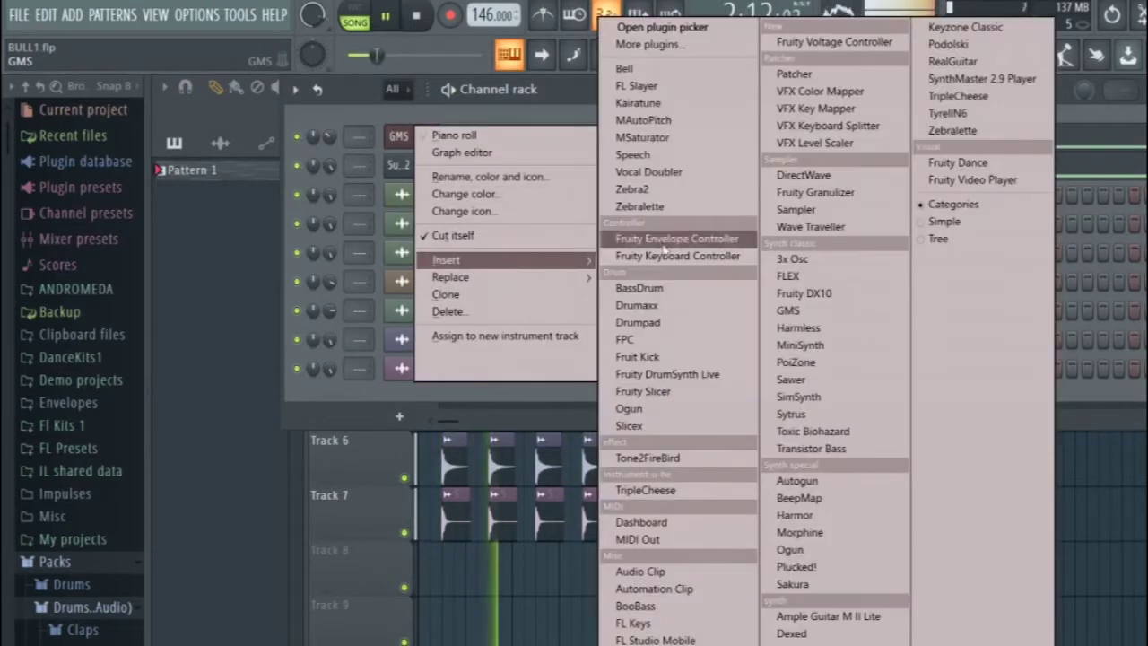
left_click(808, 415)
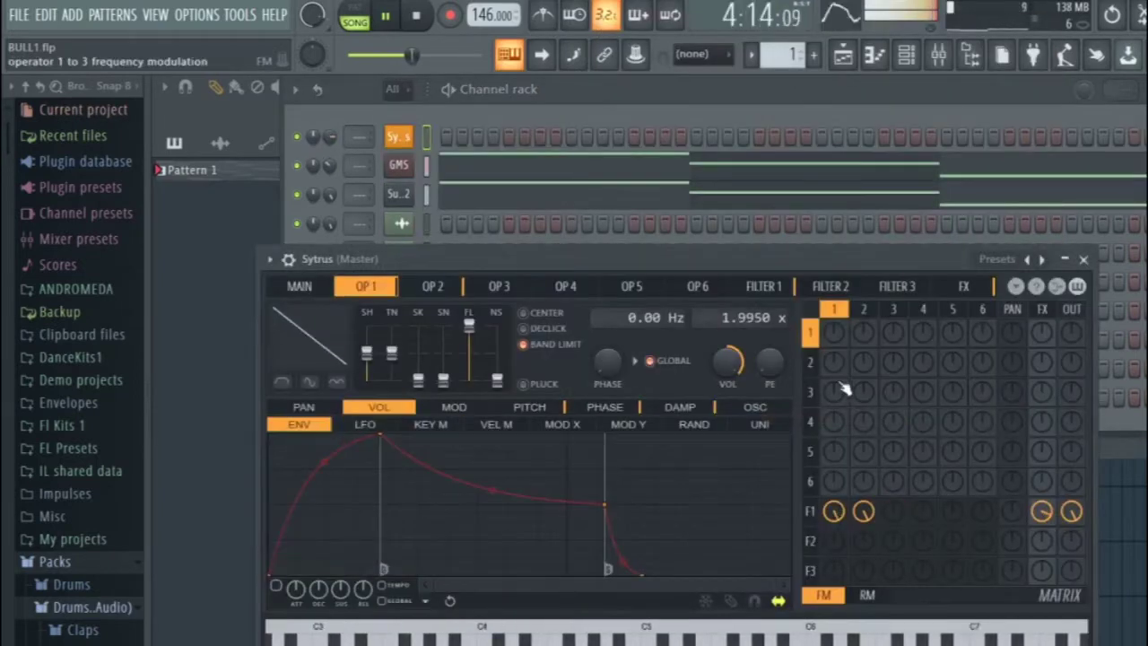
- Mute the GMS and sub bass channels and load the Aqua pad preset in Sytrus
key("space")
left_click(296, 165)
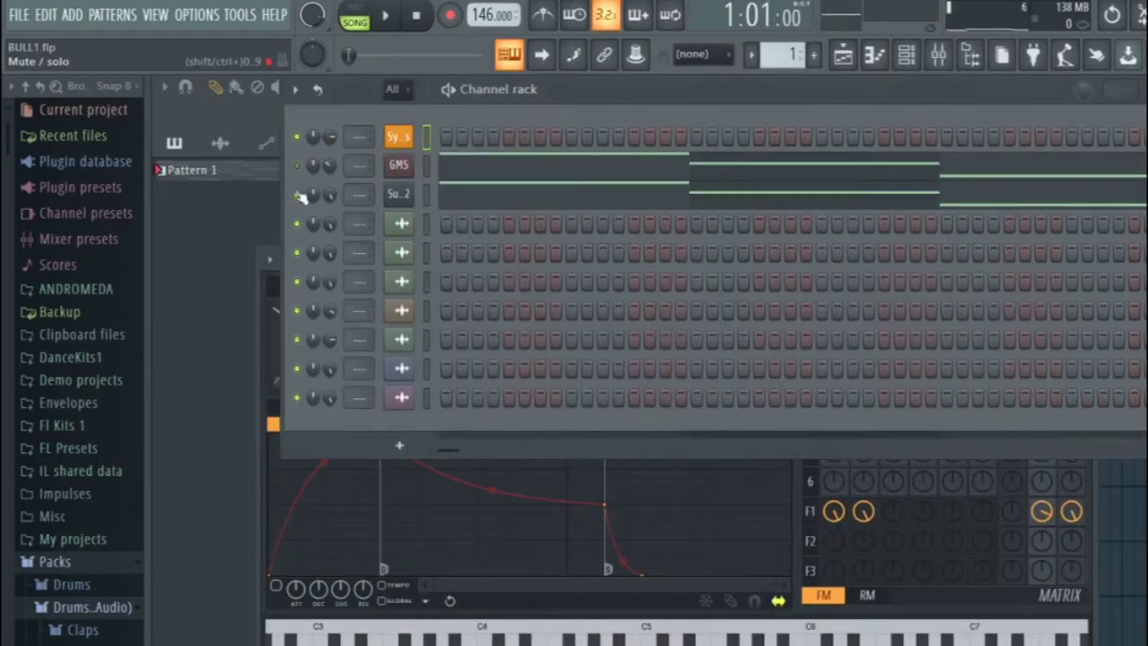
left_click(399, 136)
left_click(400, 136)
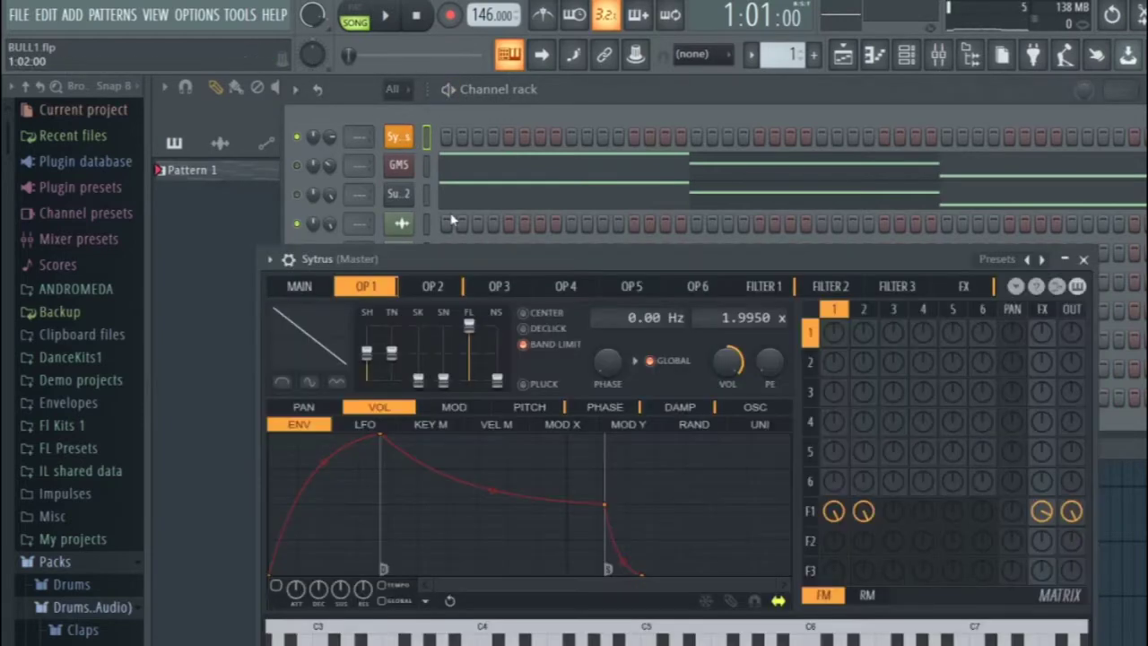
left_click(1010, 267)
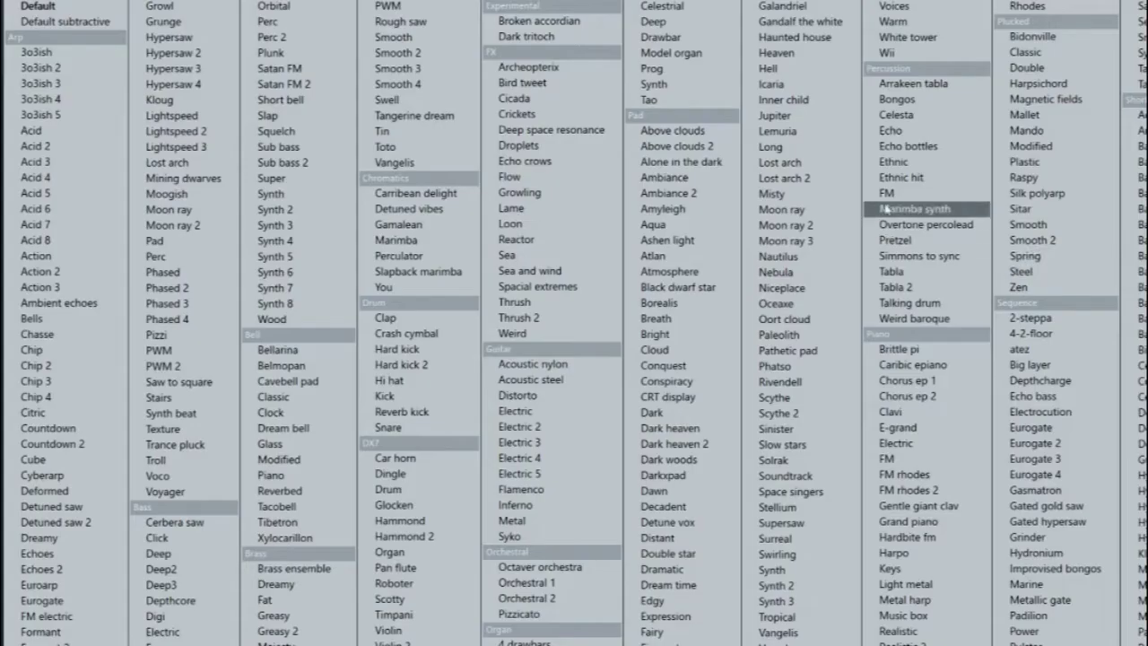
left_click(311, 357)
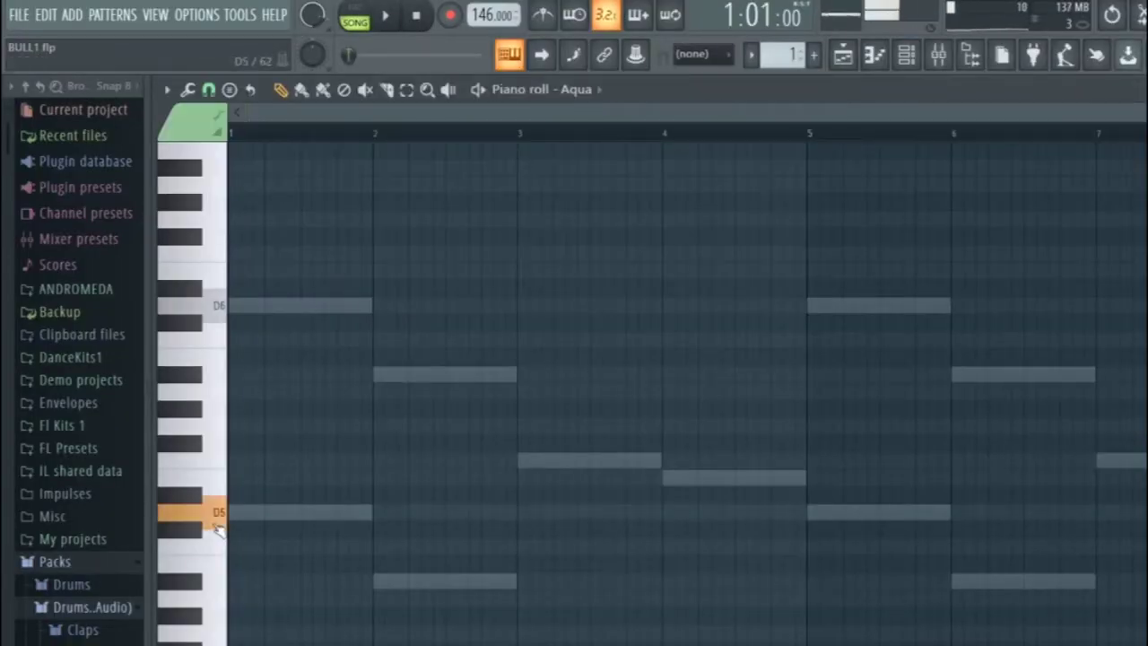
- Place a rising run of short notes, D5, G5, A5 and D6, in the first half of bar 1
left_click(235, 511)
left_click(249, 425)
left_click(266, 391)
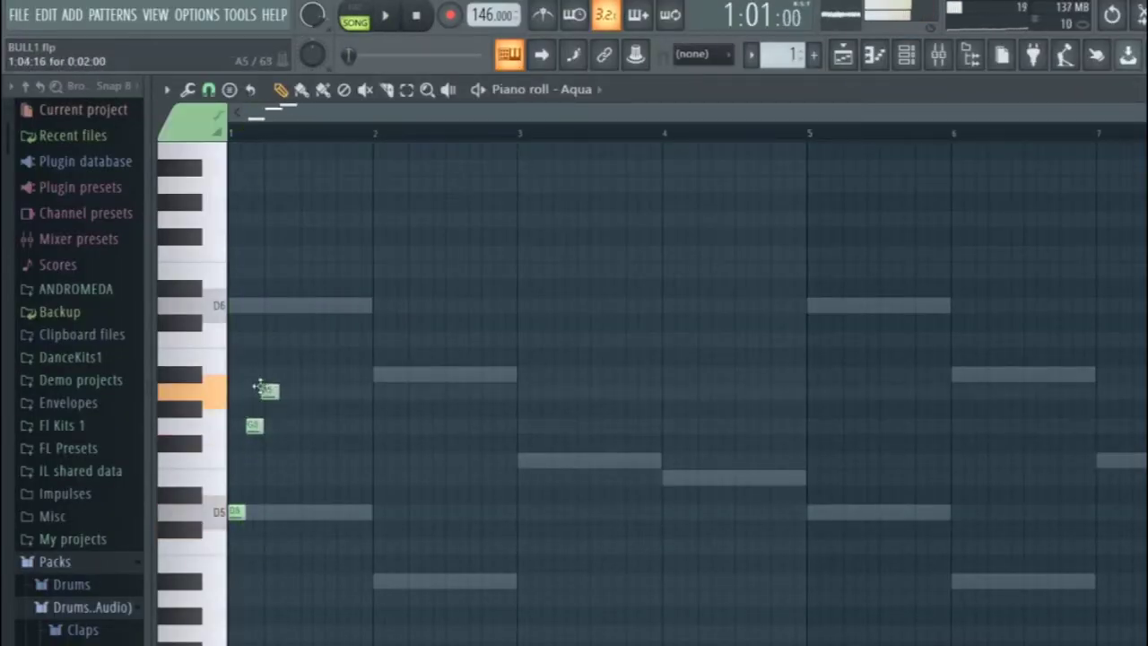
left_click_drag(303, 391, 291, 307)
key("space")
scroll(291, 314, "up", 3)
key("space")
left_click(289, 305)
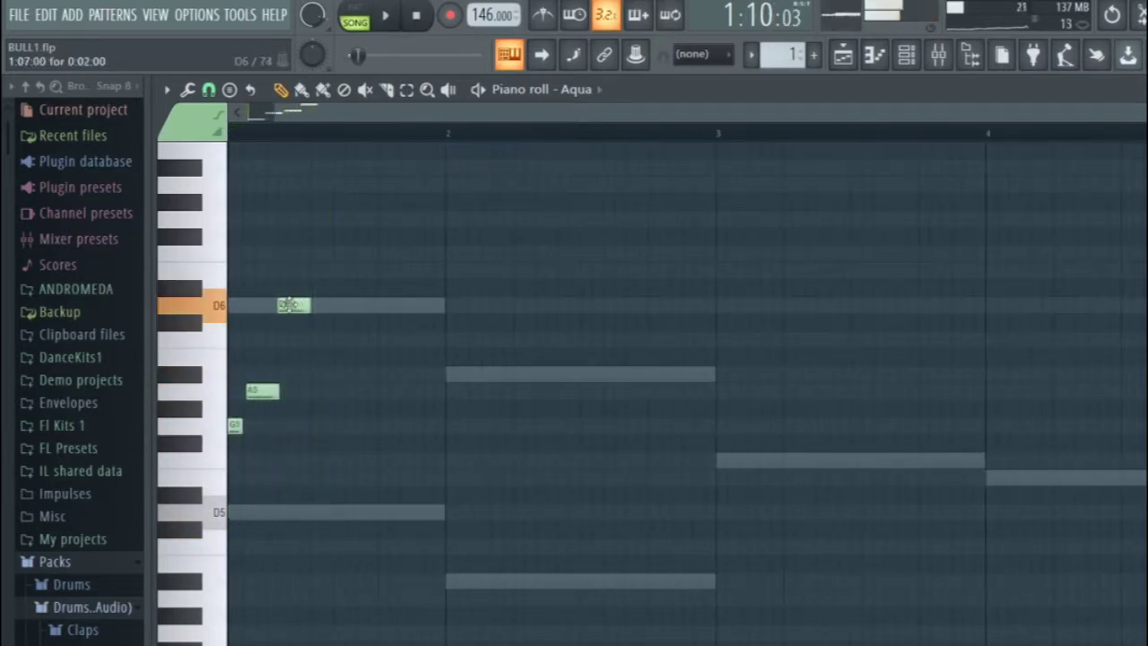
- Fill the second half of bar 1 with short D5, G5, A5 and C6 notes
scroll(347, 463, "down", 2)
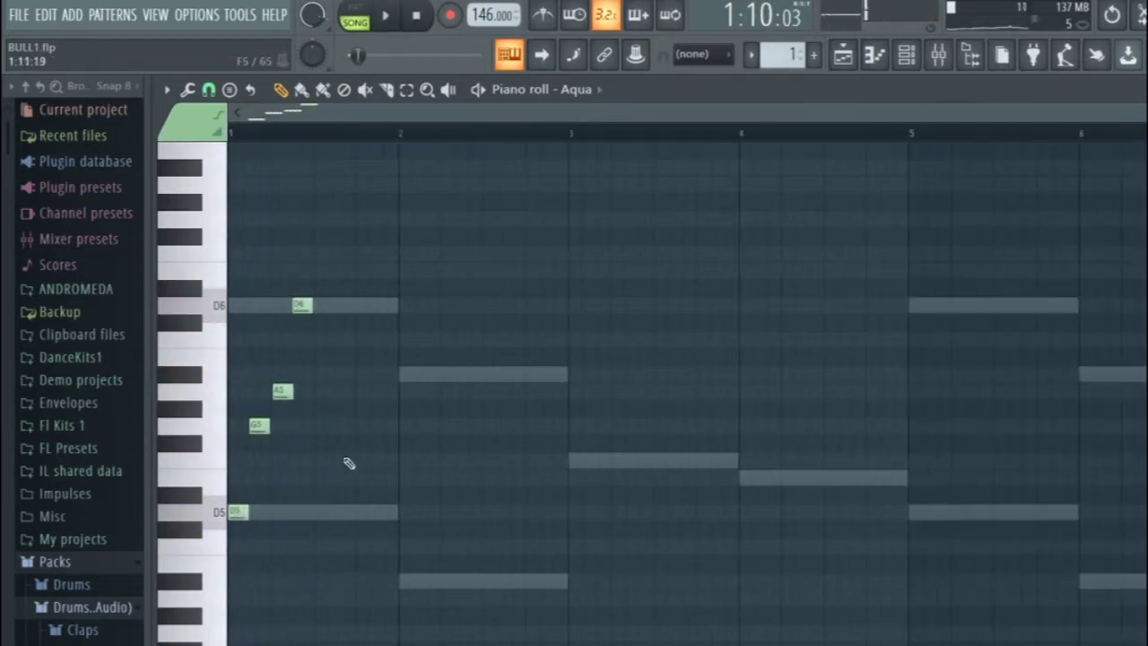
left_click_drag(384, 305, 383, 350)
scroll(390, 366, "down", 3)
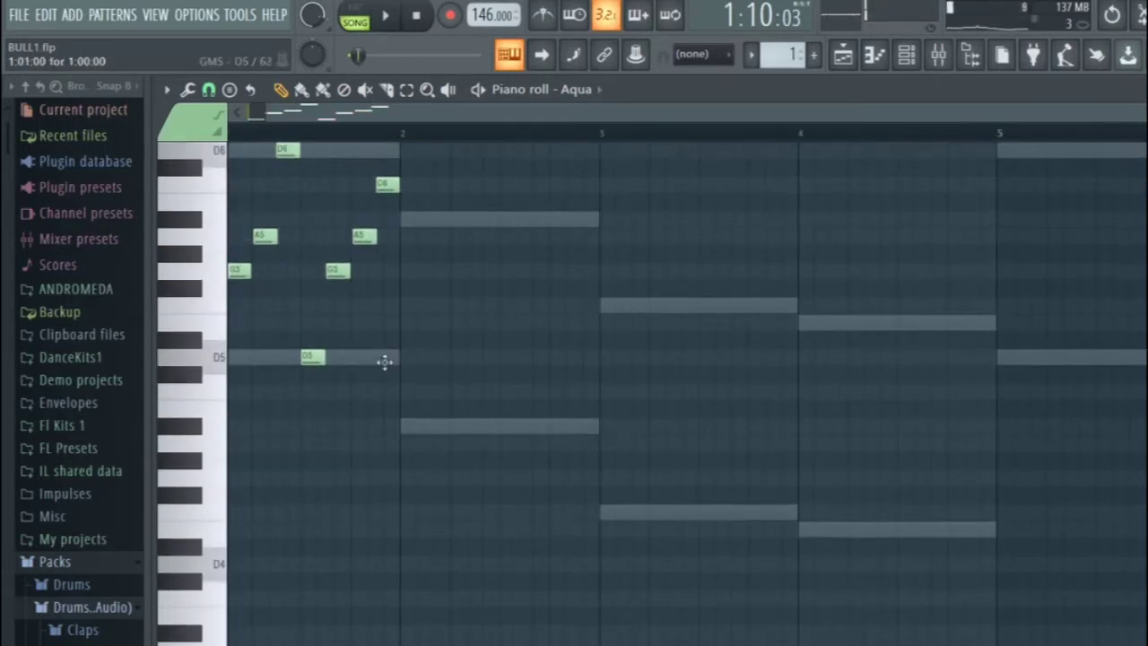
scroll(392, 366, "down", 1)
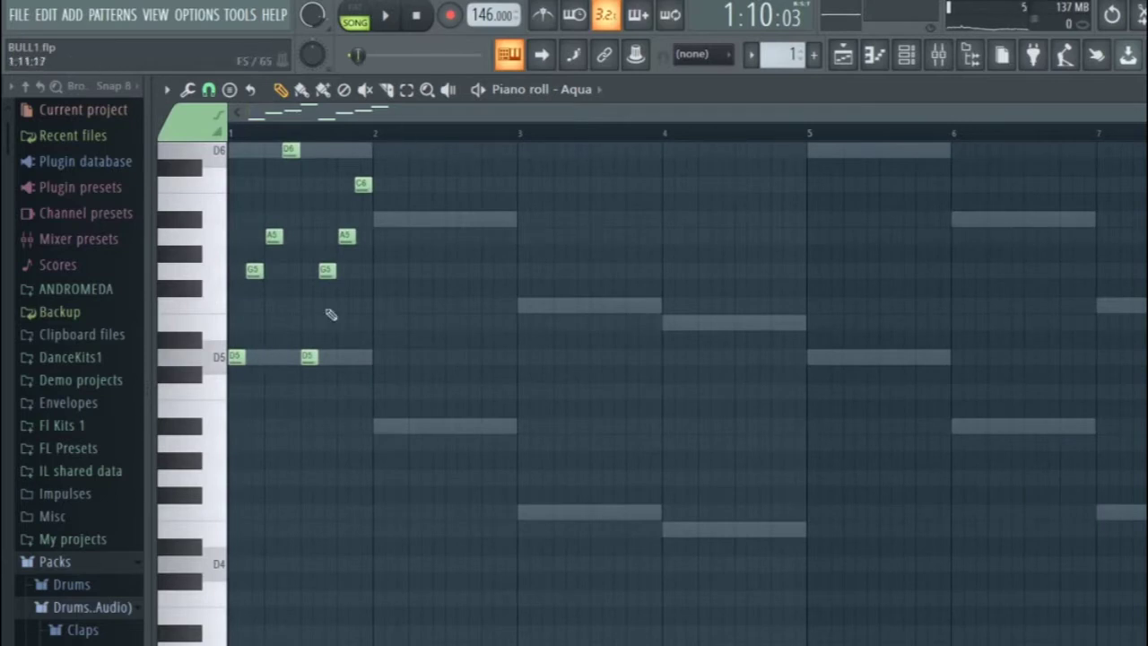
scroll(362, 277, "up", 1)
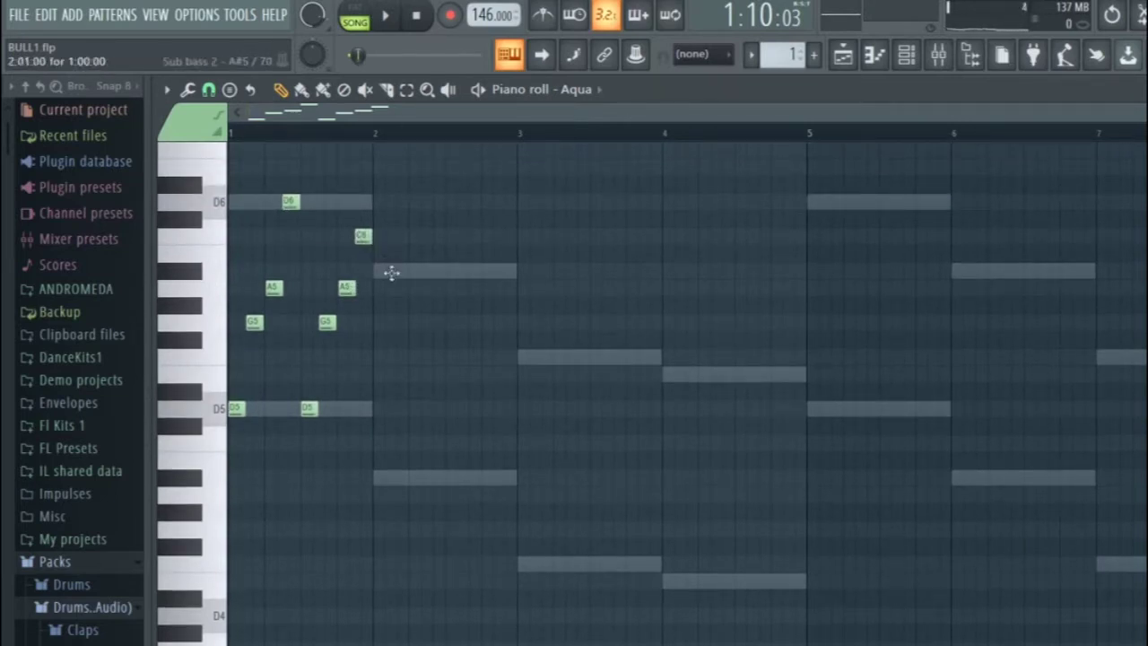
- Duplicate the bar 1 melody into bar 2, deselect the copies and play the result
key("space")
key("space")
key("space")
key("ctrl+b")
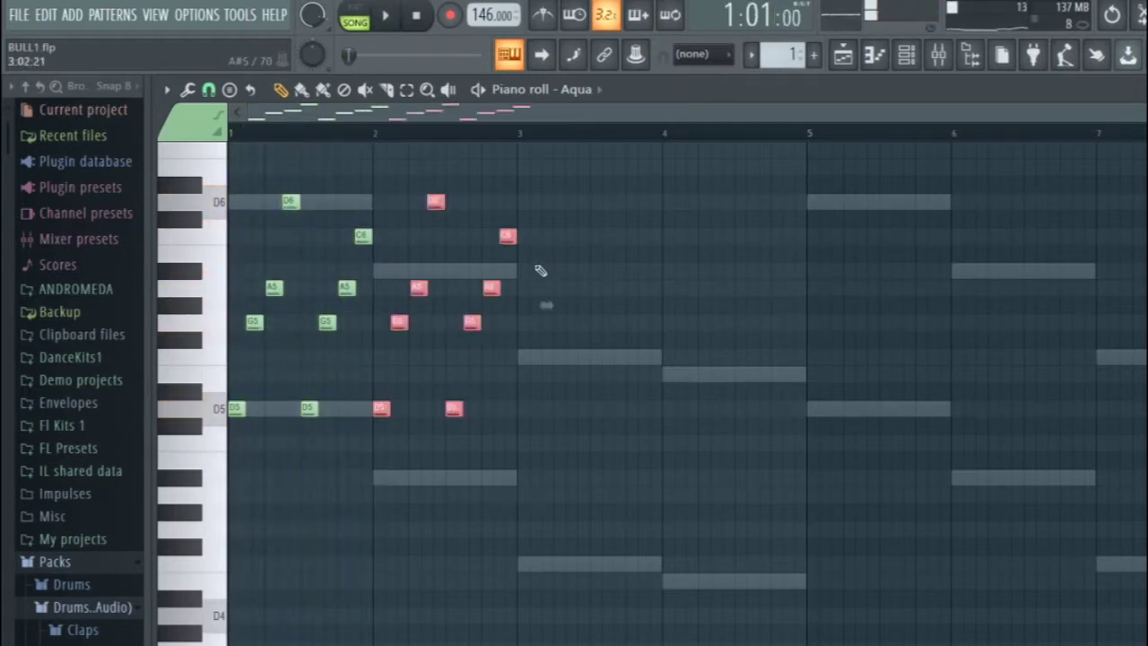
key("space")
key("ctrl+d")
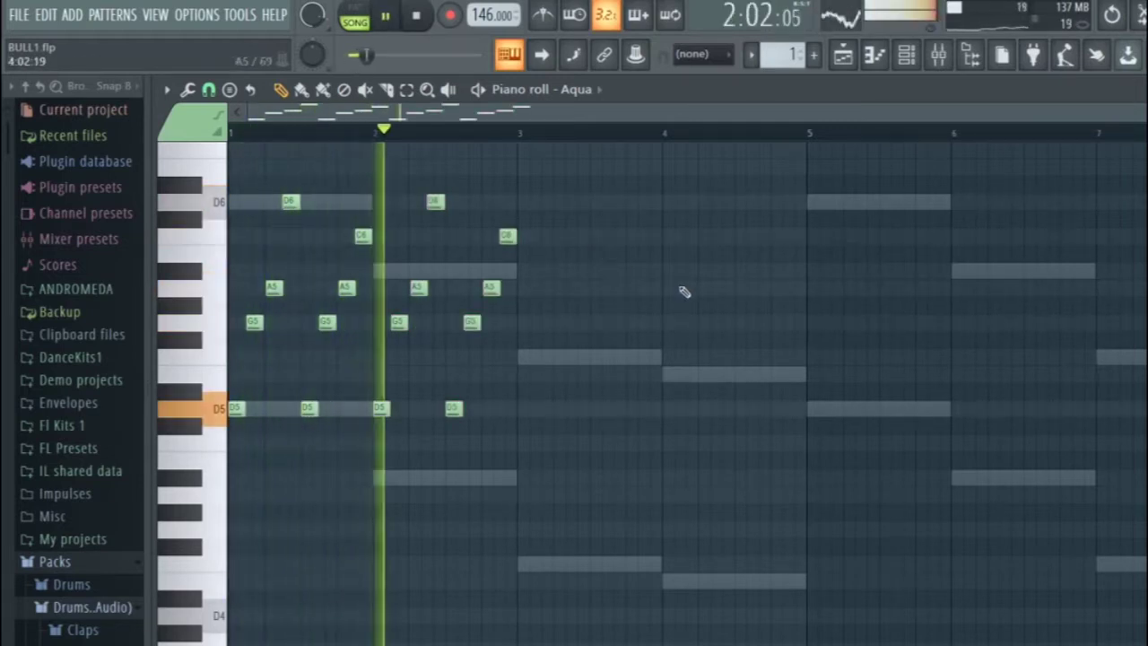
- Delete the first D5 of bar 2 and duplicate the two-bar melody into bars 3 and 4
key("space")
right_click(381, 409)
key("space")
key("space")
key("ctrl+b")
key("ctrl+d")
key("space")
key("space")
- Change the last note of bar 4 to F5 and play the melody together with the other channels
left_click(797, 374)
left_click_drag(799, 390, 798, 361)
key("F6")
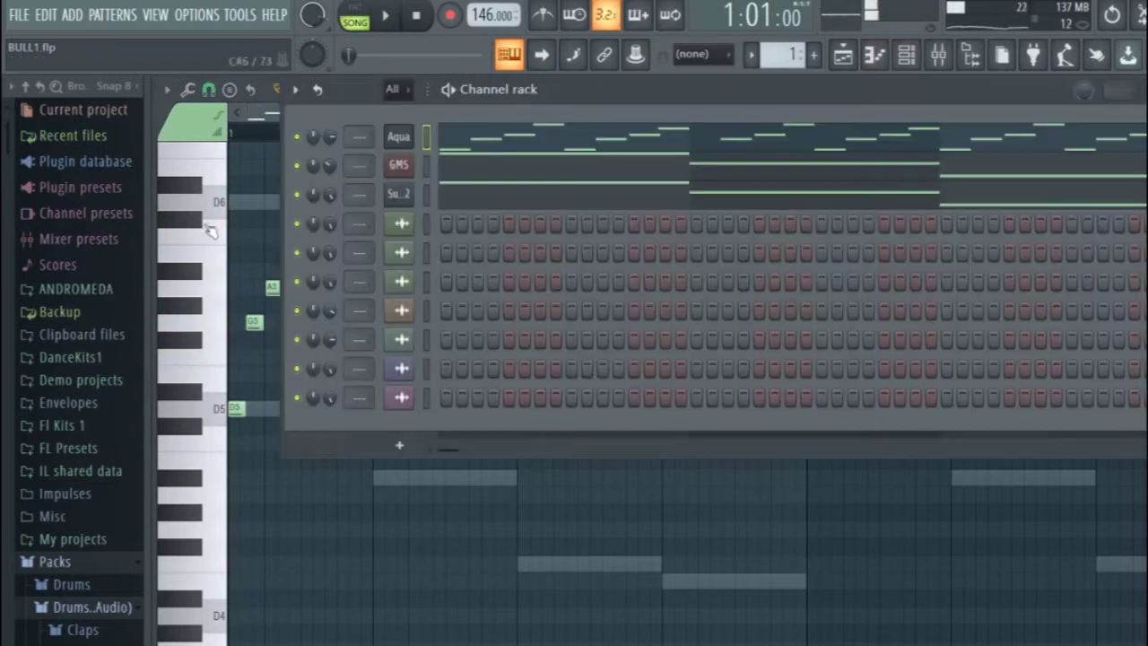
key("space")
- Return to the melody's piano roll, raise all its notes by one octave and play them
left_click(876, 57)
key("space")
key("ctrl+Up")
key("space")
key("space")
- Replace the opening low notes of bar 3 with F7 and G7 and play the melody
scroll(508, 237, "up", 2)
left_click_drag(530, 168, 530, 150)
scroll(531, 161, "up", 2)
left_click(557, 227)
left_click(583, 260)
right_click(584, 396)
right_click(558, 431)
right_click(533, 517)
key("space")
mouse_move(534, 261)
left_mouse_down()
mouse_move(558, 263)
mouse_move(582, 228)
left_mouse_up()
scroll(797, 356, "down", 1, "ctrl")
key("space")
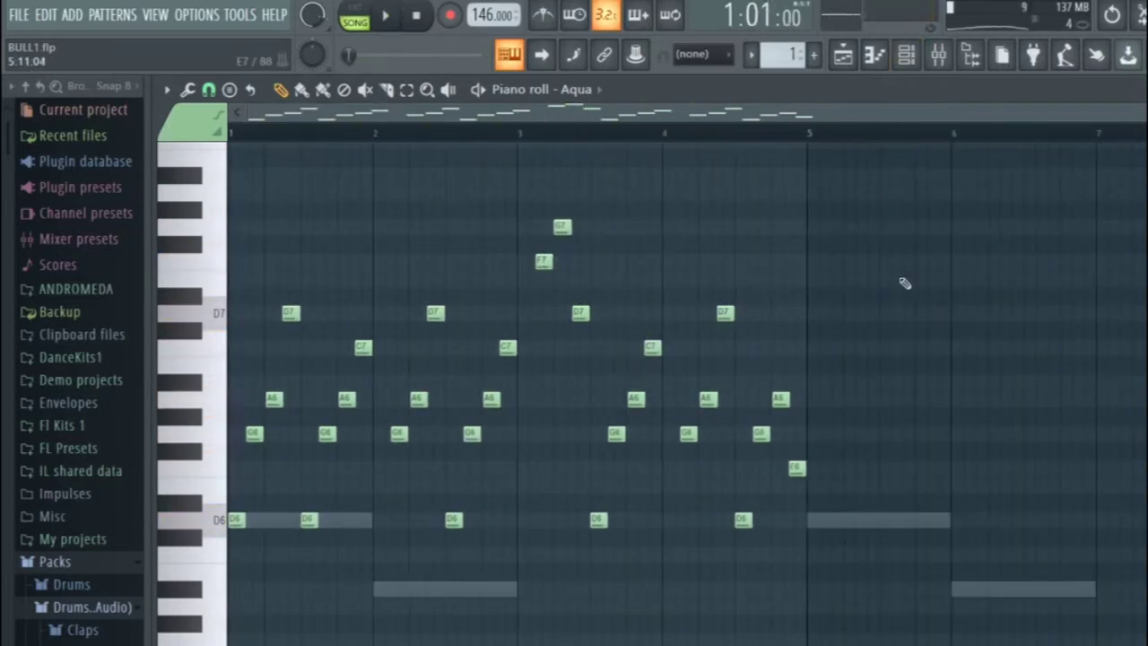
- Delete all melody notes in bars 3 and 4
right_click(544, 261)
right_click(562, 227)
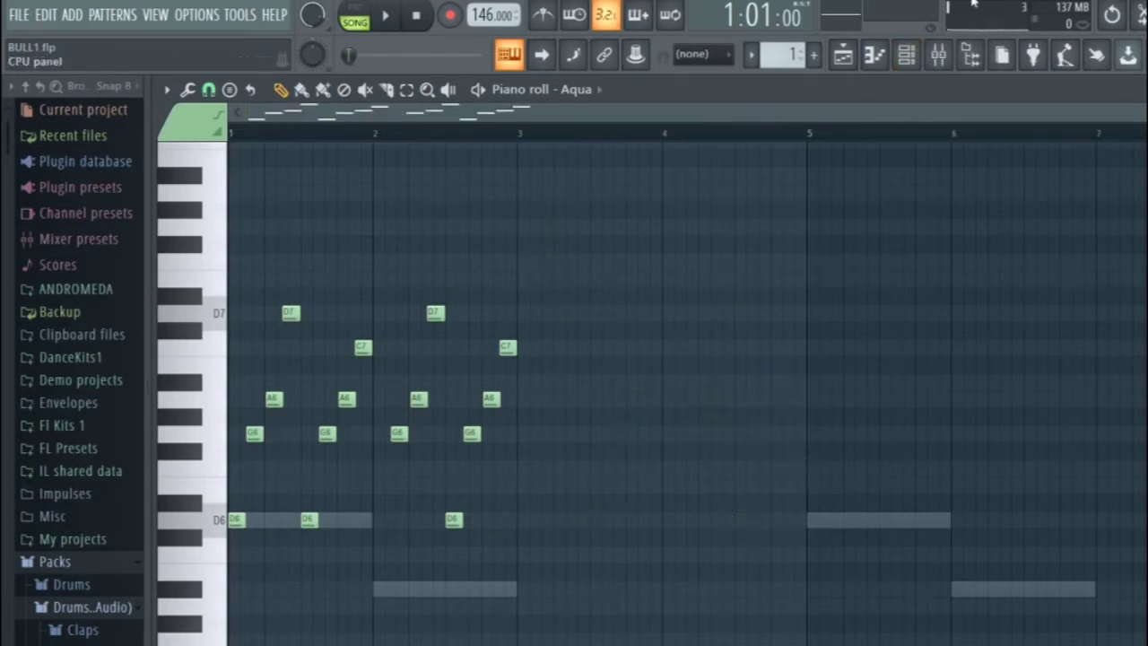
- Audition Sytrus's plucked presets during playback, starting from Bidonville, and settle on Mando
left_click(908, 67)
left_click(400, 143)
left_click(1002, 261)
scroll(524, 113, "down", 3)
left_click(341, 36)
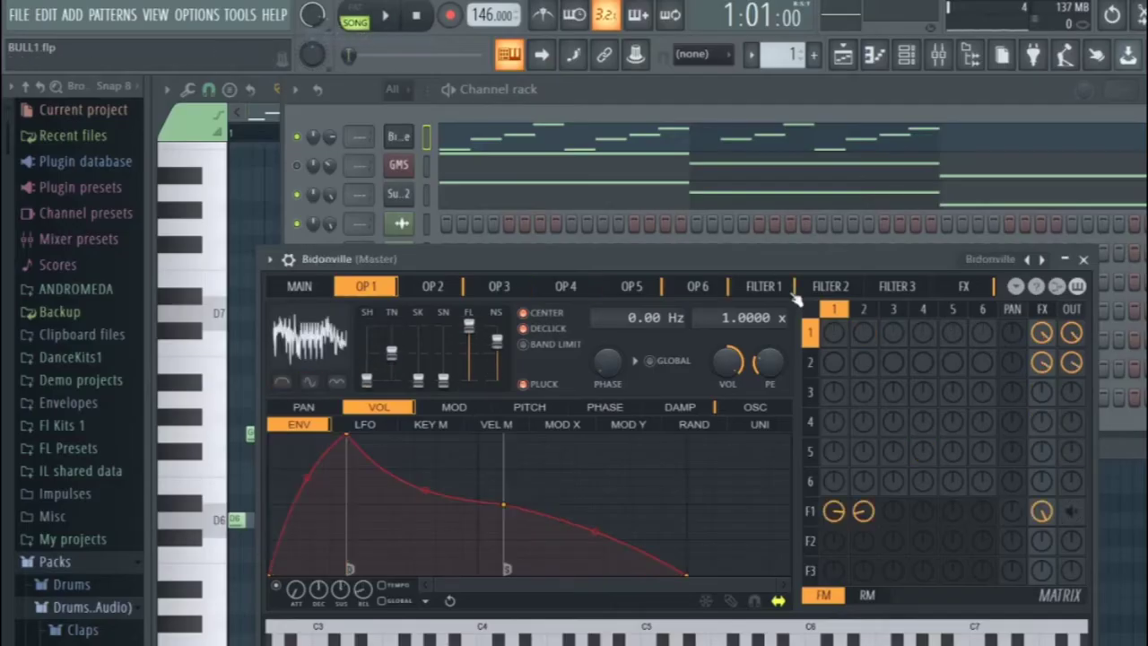
key("space")
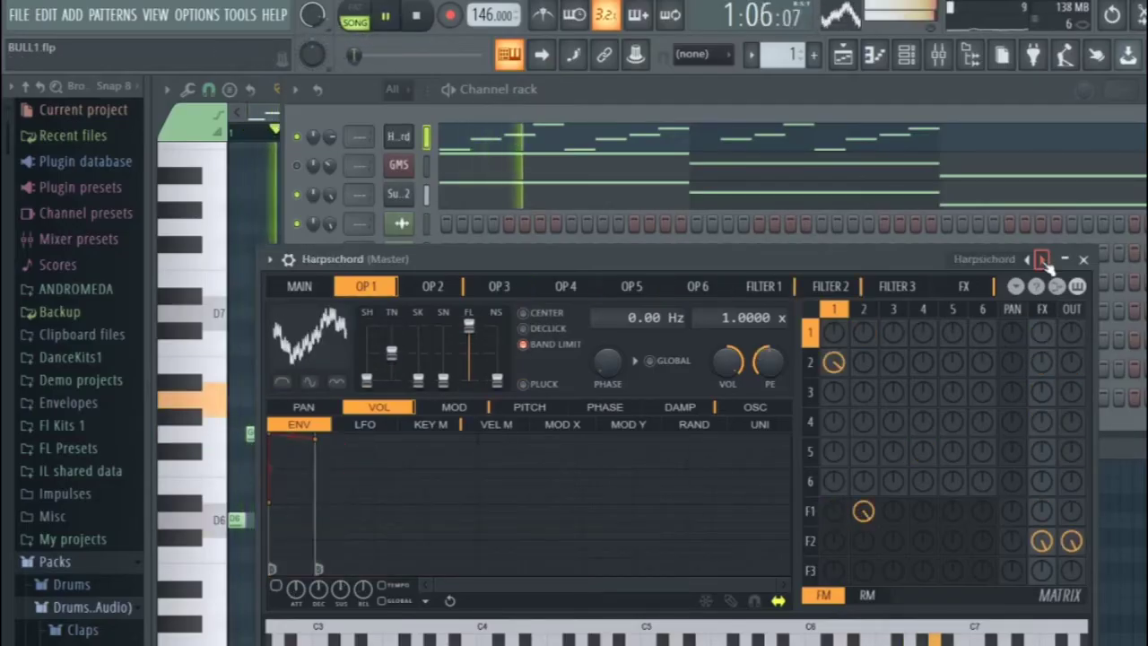
left_click(1042, 260)
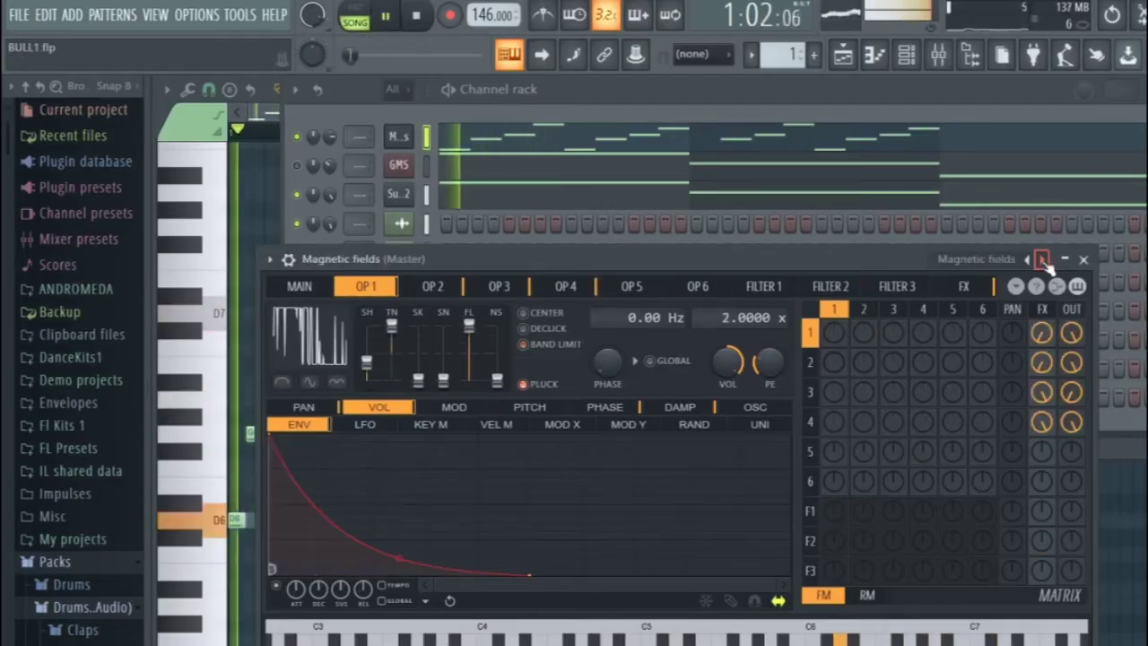
left_click(1042, 260)
left_click(1042, 260)
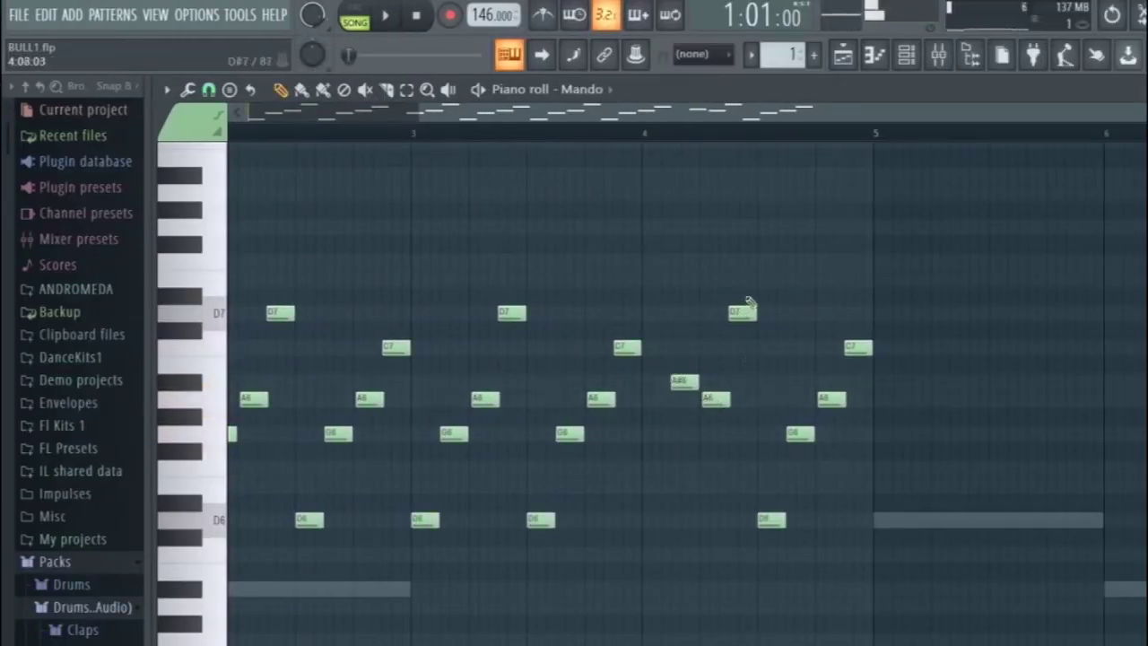
- Replace the D7, D6 and C7 notes of bar 4 with G6, A6 and F6, and play the melody
right_click(741, 312)
scroll(743, 430, "up", 2)
left_click(679, 395)
left_click(750, 430)
left_click(777, 400)
left_click_drag(933, 449, 940, 486)
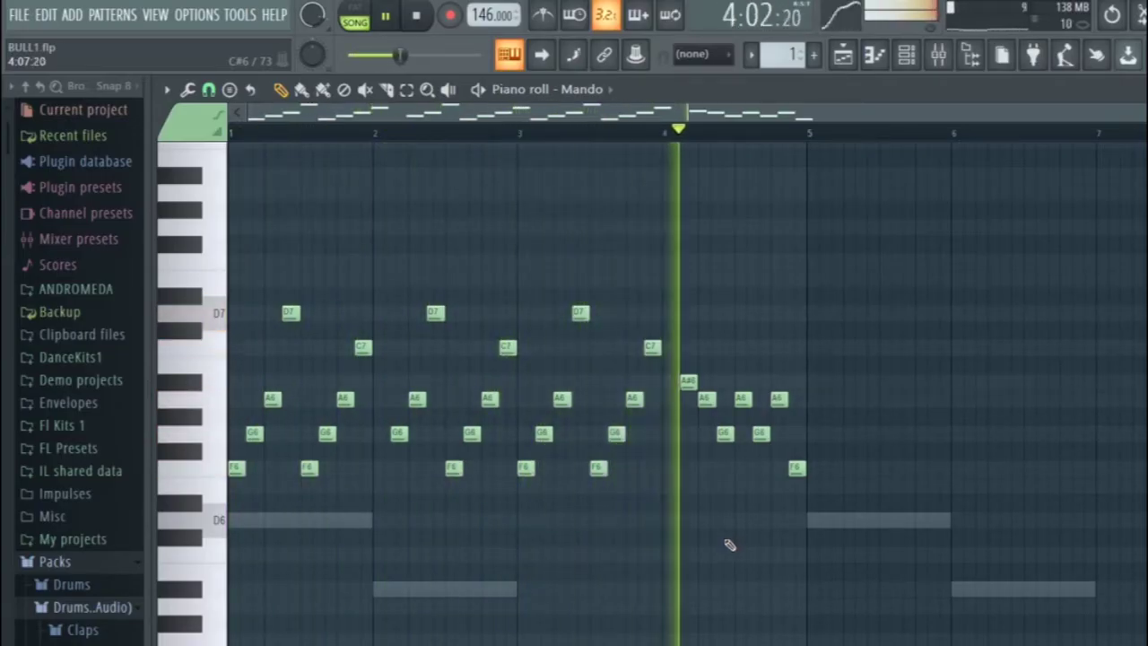
key("space")
- Add quick short A6, G6 and A6 notes followed by an F6 in the second half of bar 1
scroll(307, 379, "up", 5)
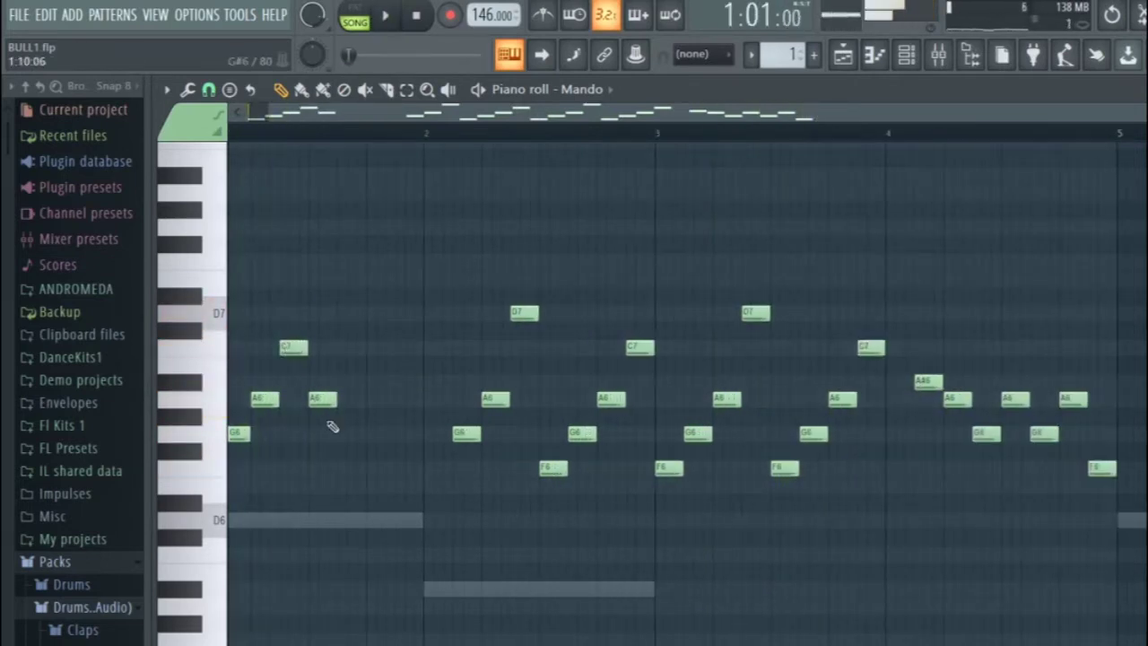
left_click_drag(396, 399, 370, 400)
left_click(375, 438)
left_click_drag(397, 439, 385, 440)
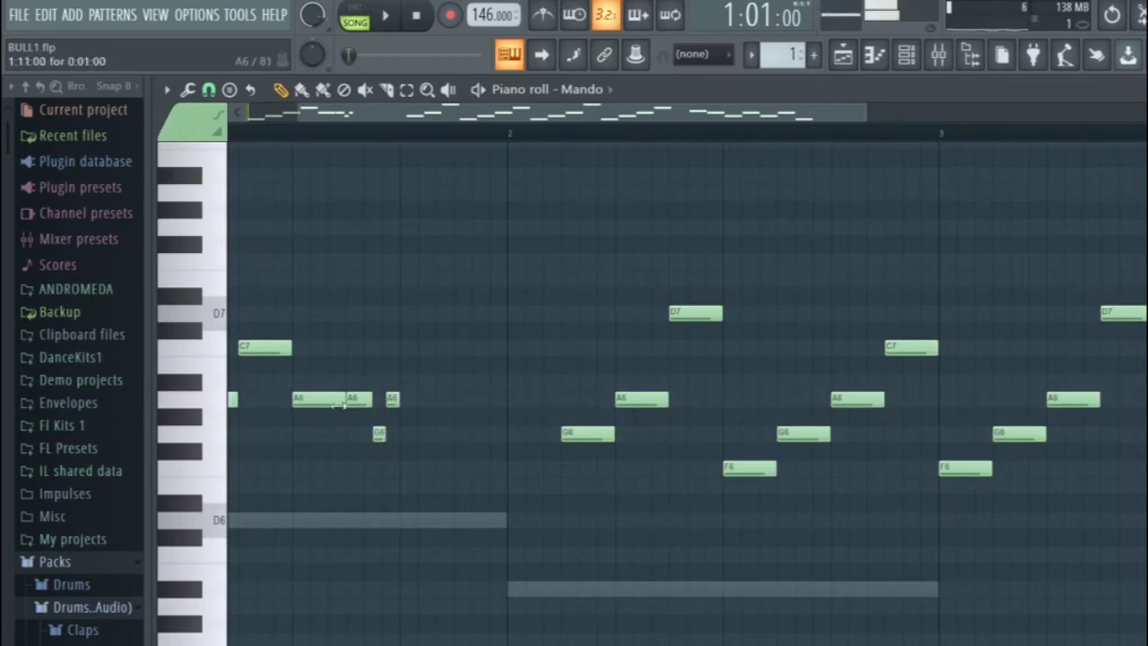
left_click(405, 469)
key("space")
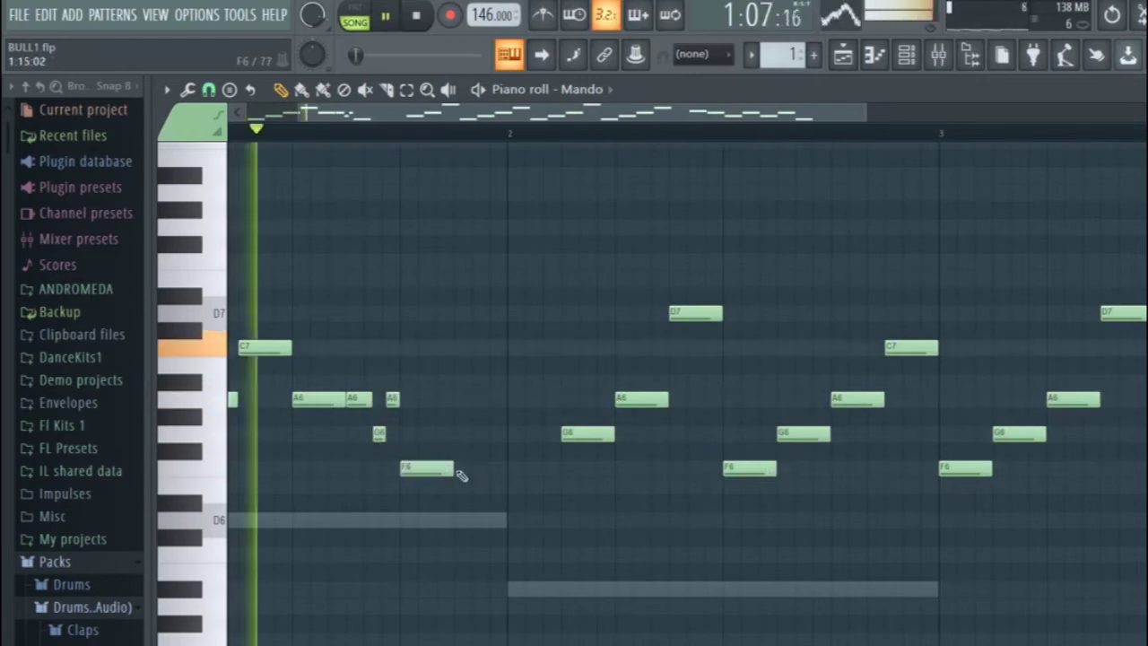
- Lengthen the last F6 of bar 1 to the end of the bar and play the phrase
key("space")
left_click_drag(451, 470, 509, 472)
key("space")
scroll(511, 475, "down", 5)
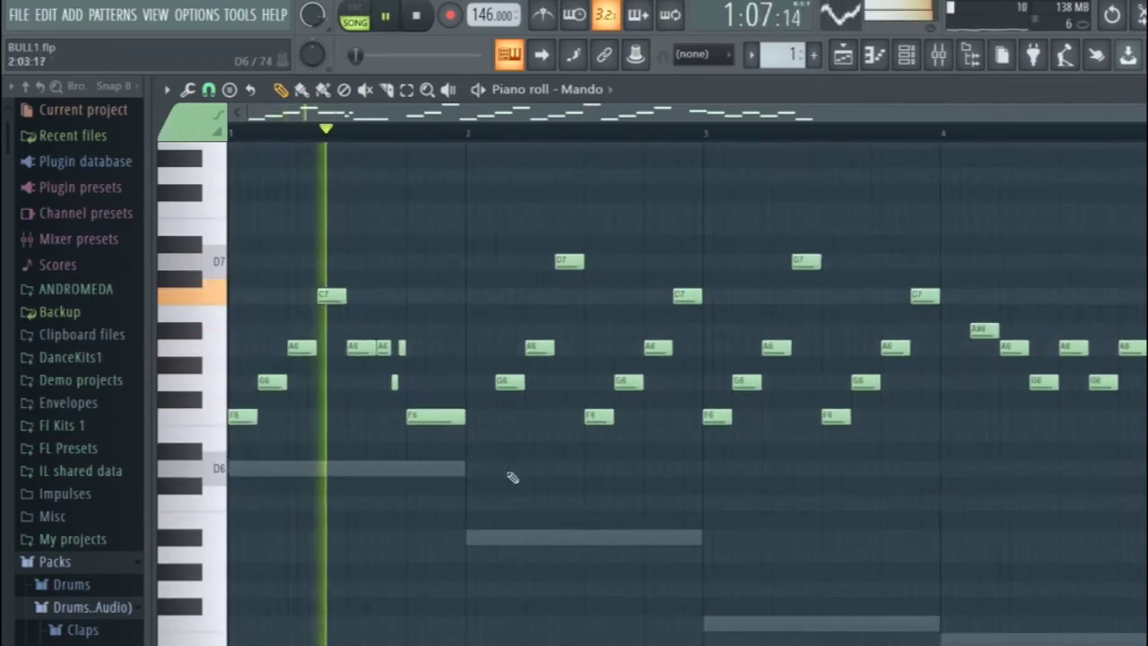
key("space")
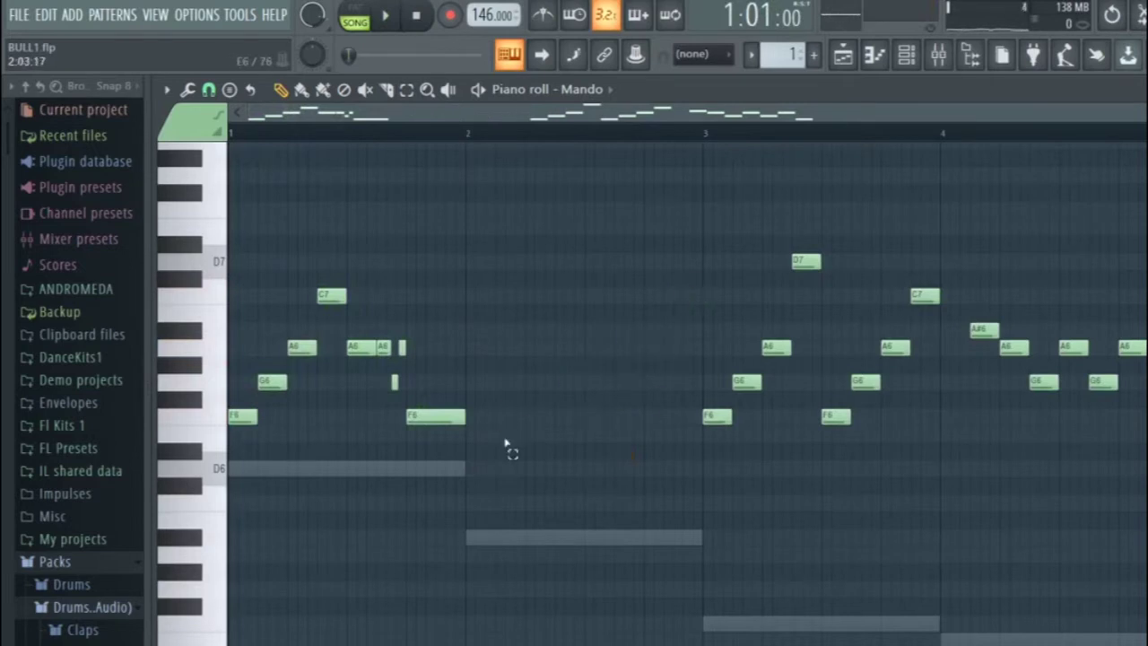
- Select the bar 1 phrase, duplicate it into bar 2 and play the melody
left_click_drag(492, 434, 229, 274)
key("ctrl+b")
key("space")
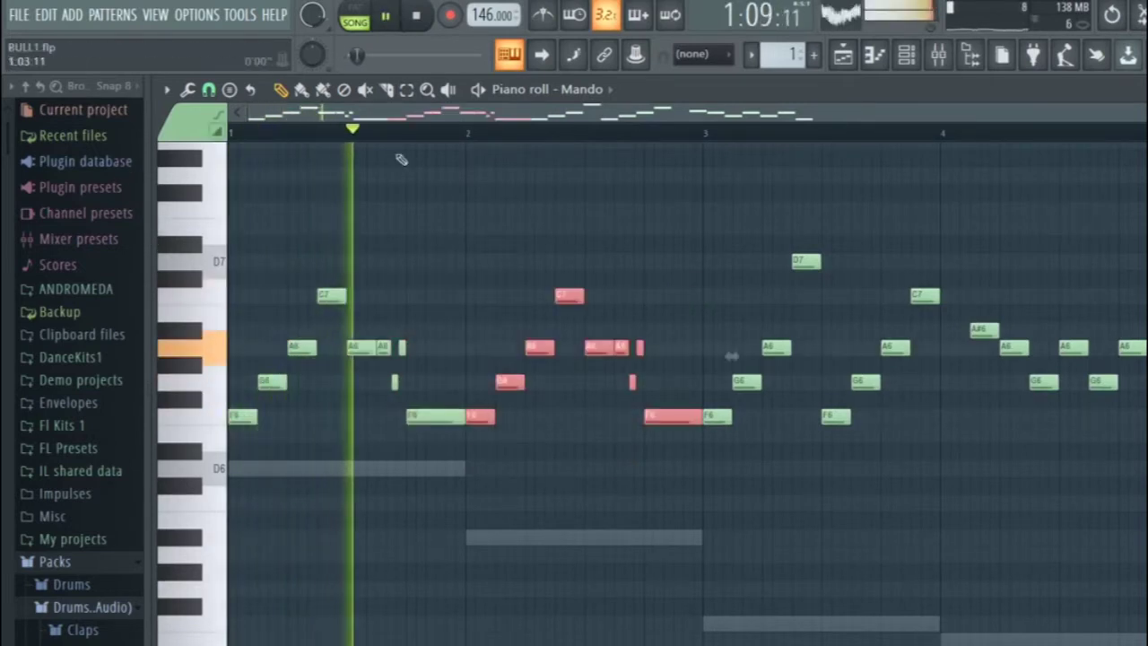
- Delete the F6 at the start of bar 2, play the melody and restore the G6 that follows
key("ctrl+d")
key("space")
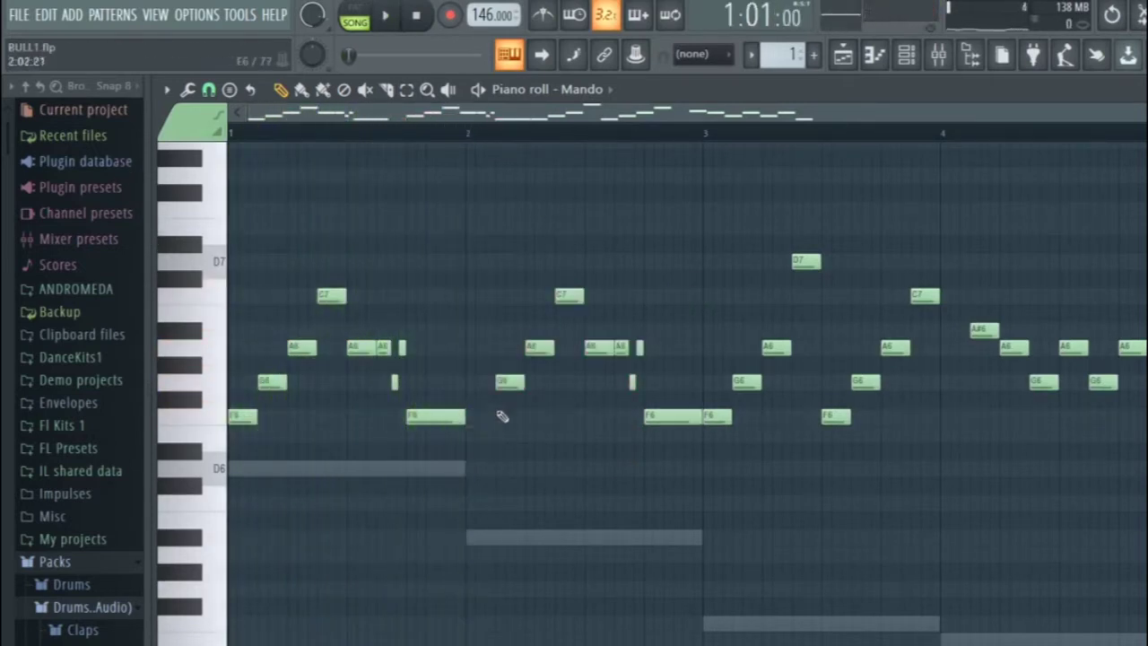
key("space")
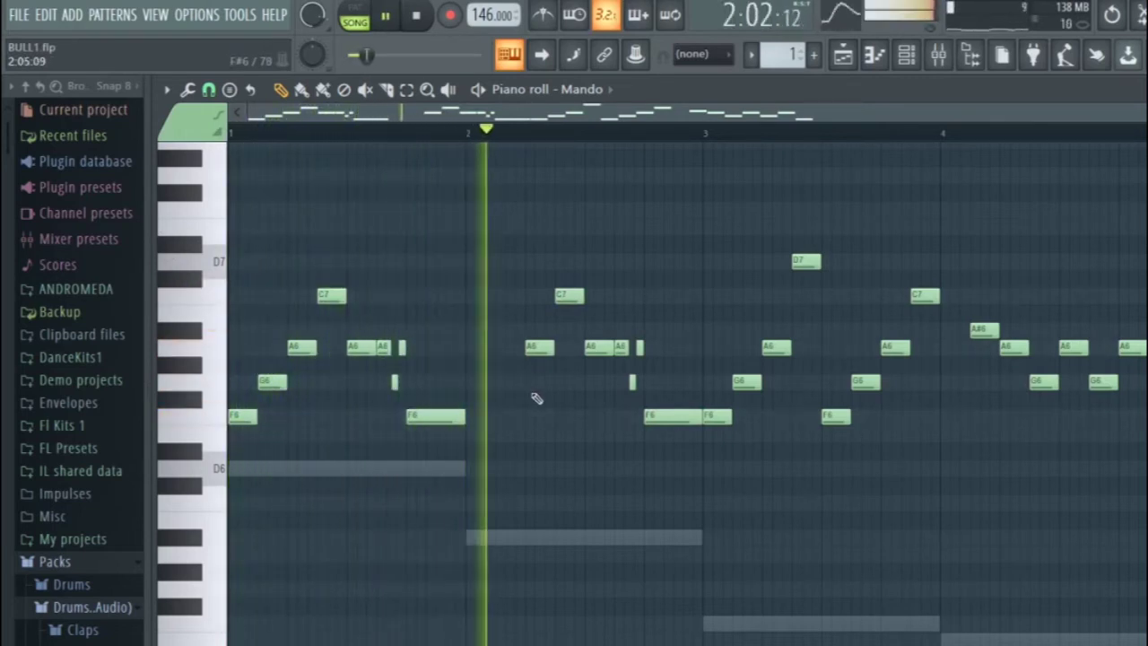
key("space")
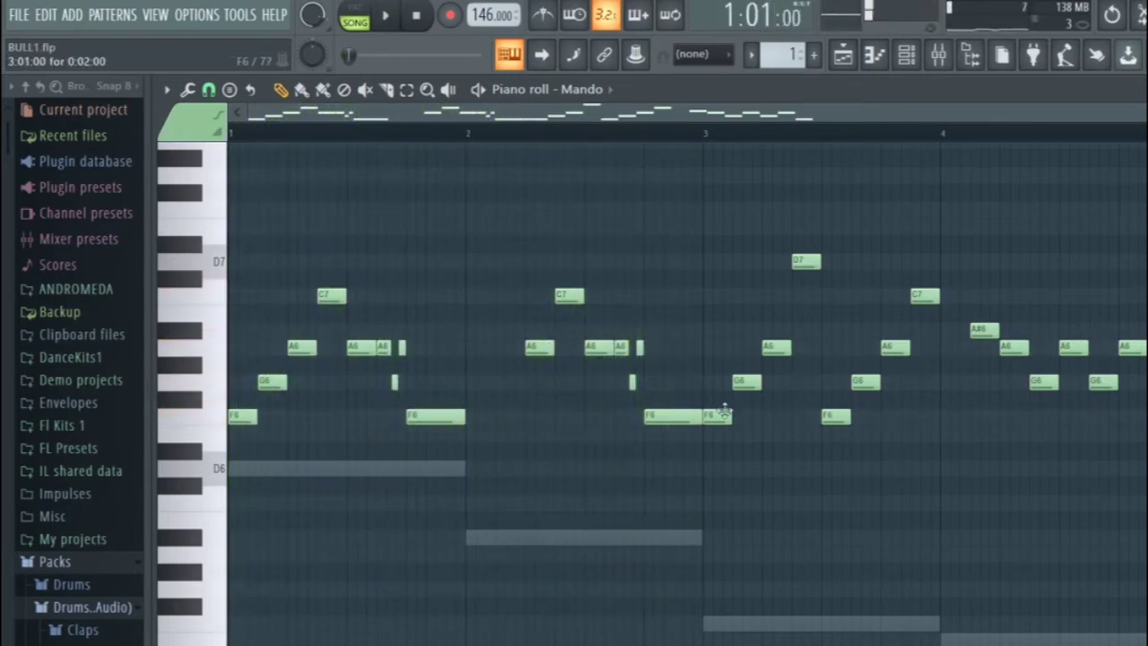
left_click(1110, 17)
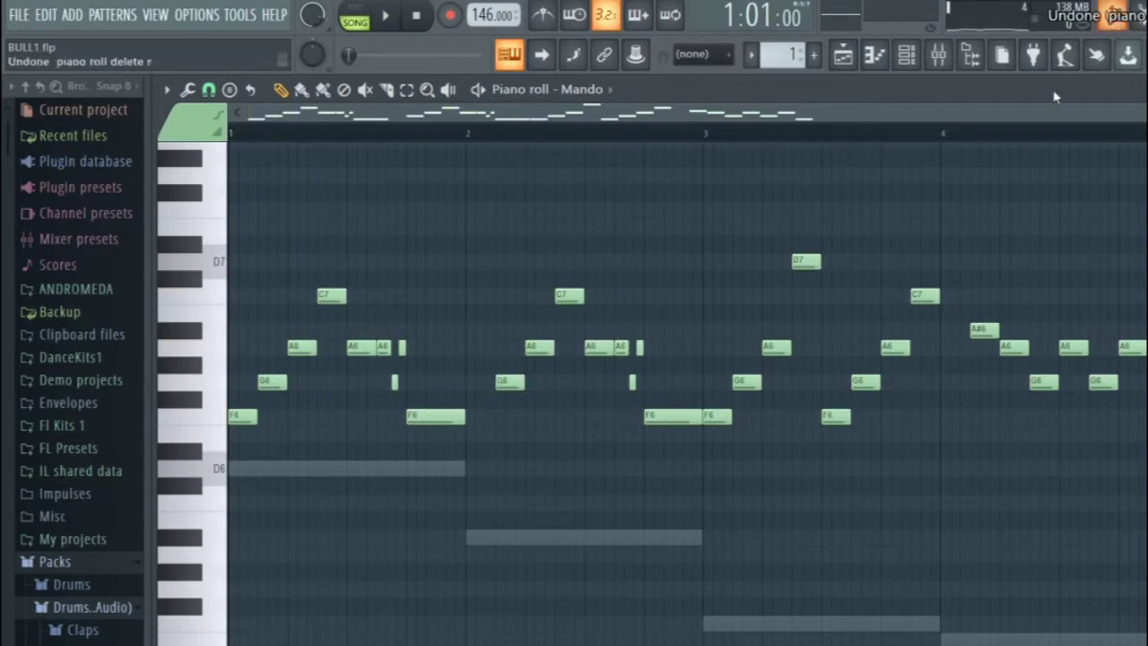
- Delete all the notes of bar 3 while the melody plays
key("space")
right_click(747, 382)
right_click(720, 416)
right_click(777, 348)
right_click(806, 262)
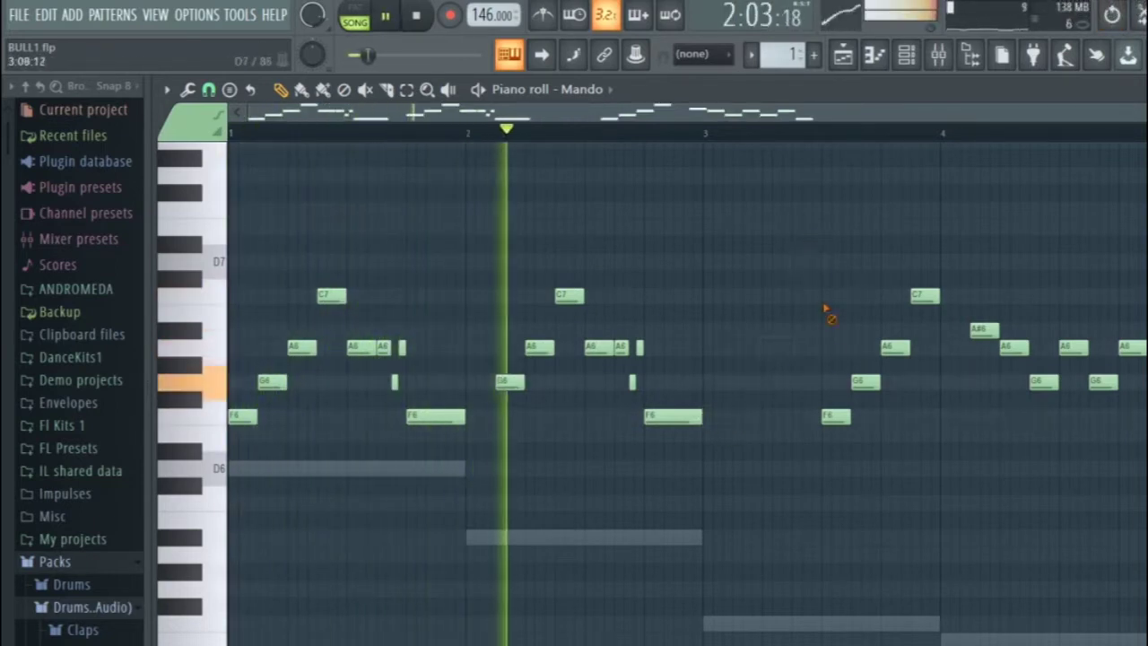
right_click(836, 416)
right_click(894, 348)
right_click(924, 296)
right_click(865, 382)
key("space")
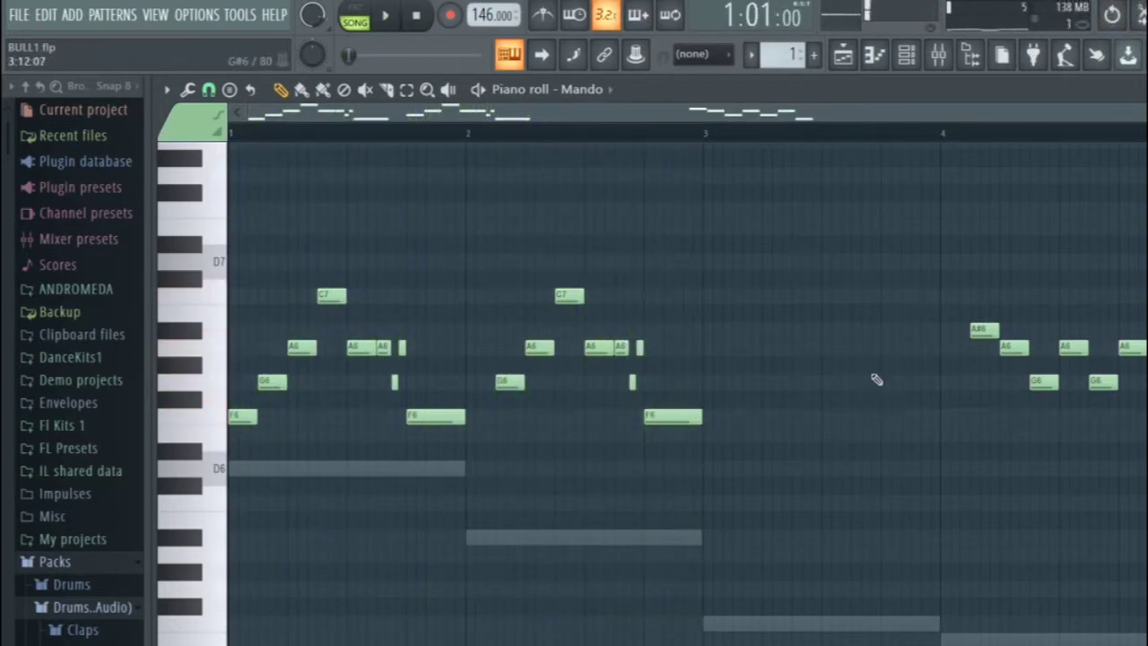
- Duplicate the bar 2 phrase into bar 3 and play the melody
left_click_drag(746, 489, 508, 272)
key("ctrl+b")
key("space")
- Place an F6 at the start of bar 3 and lower the G6 after it to D6
scroll(738, 377, "up", 4)
left_click_drag(714, 381, 746, 378)
left_click(807, 442, "ctrl")
scroll(812, 445, "down", 8)
scroll(559, 405, "up", 4)
key("space")
left_click_drag(468, 387, 484, 472)
scroll(484, 472, "up", 2)
- Audition the A6 and C7 notes of bar 3 one by one
left_click(567, 345)
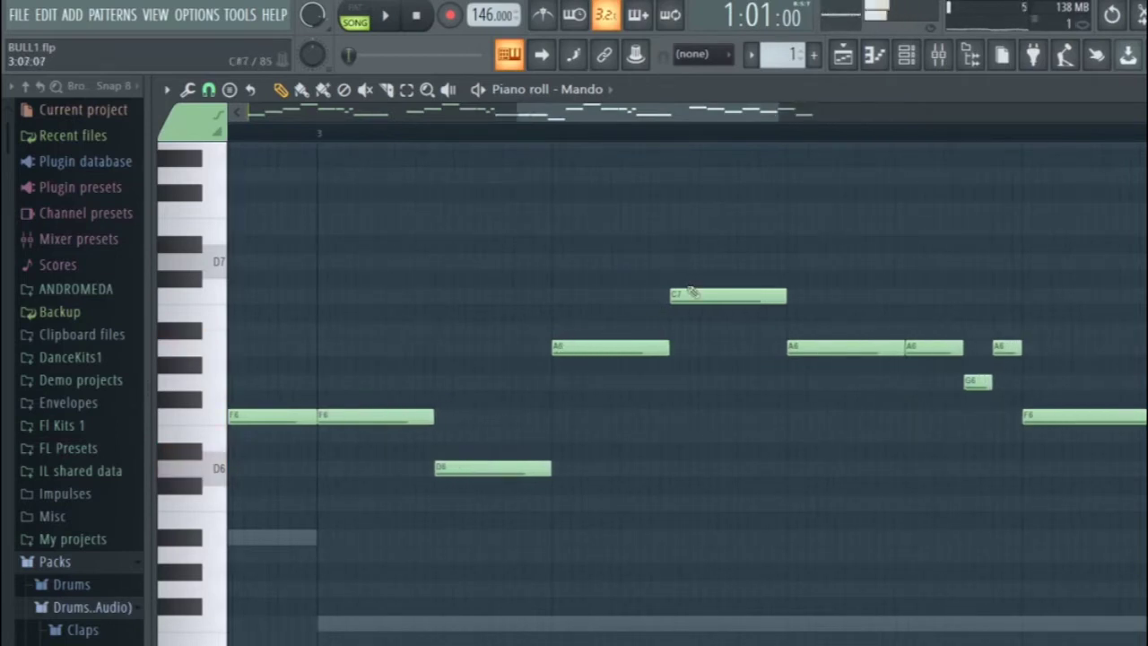
left_click(691, 293)
double_click(835, 349)
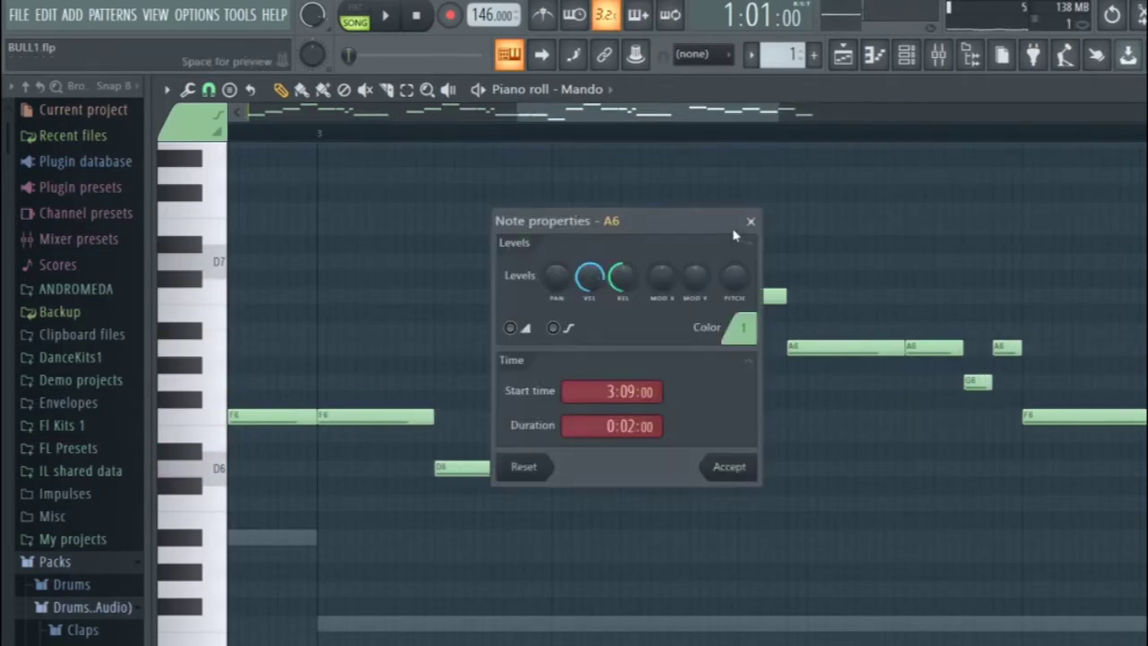
left_click(750, 221)
left_click(926, 351)
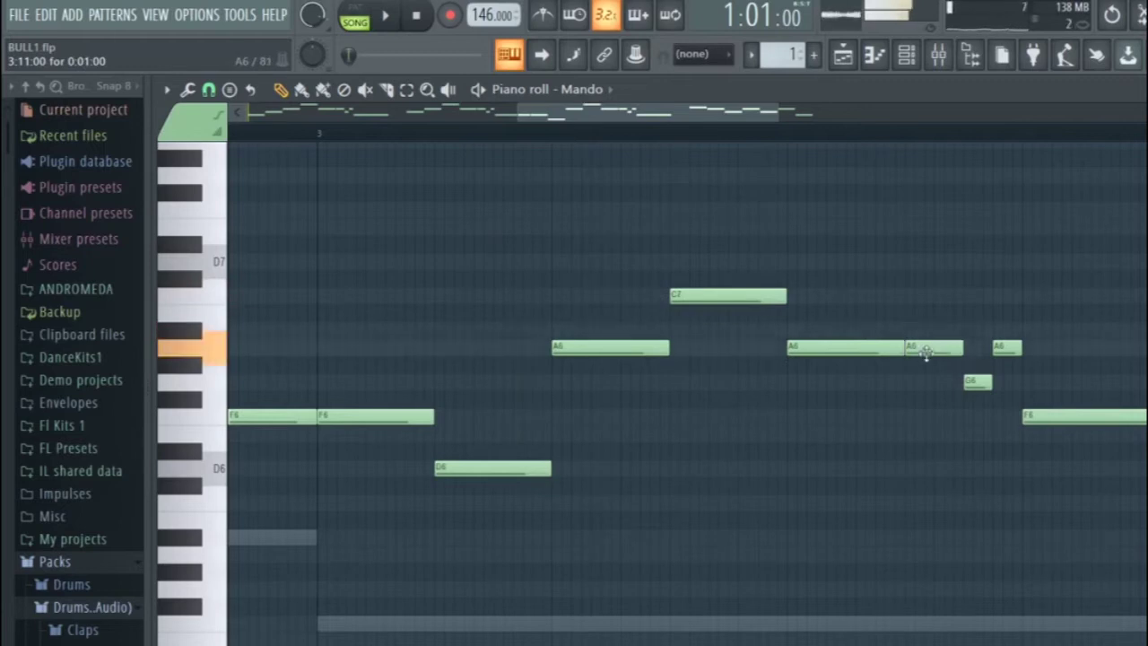
- Delete the A#6 note near the start of bar 4
scroll(1040, 420, "down", 5)
scroll(927, 385, "up", 1)
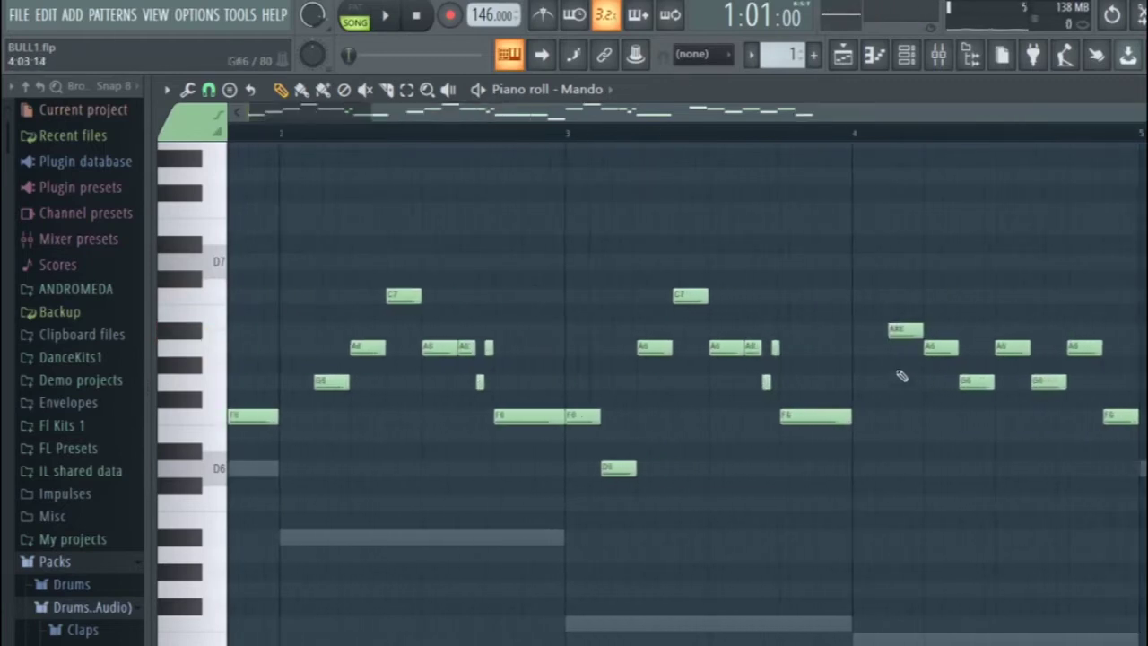
left_click(900, 328)
scroll(939, 347, "up", 1)
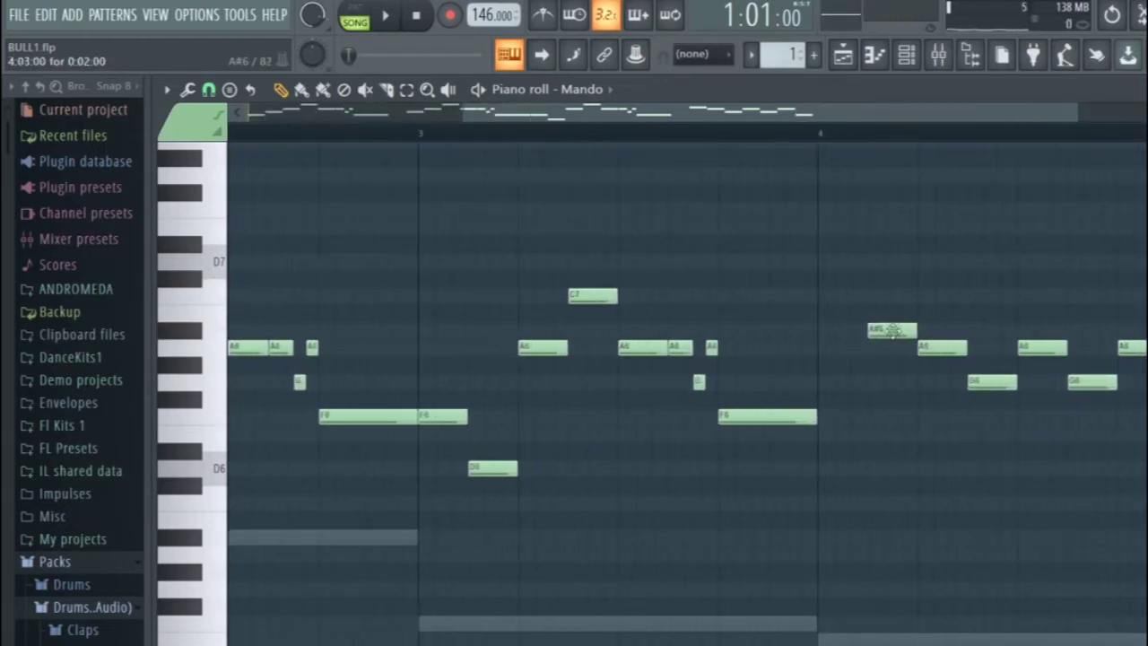
scroll(898, 330, "up", 1)
left_click_drag(912, 330, 903, 330)
right_click(907, 331)
right_click(894, 382)
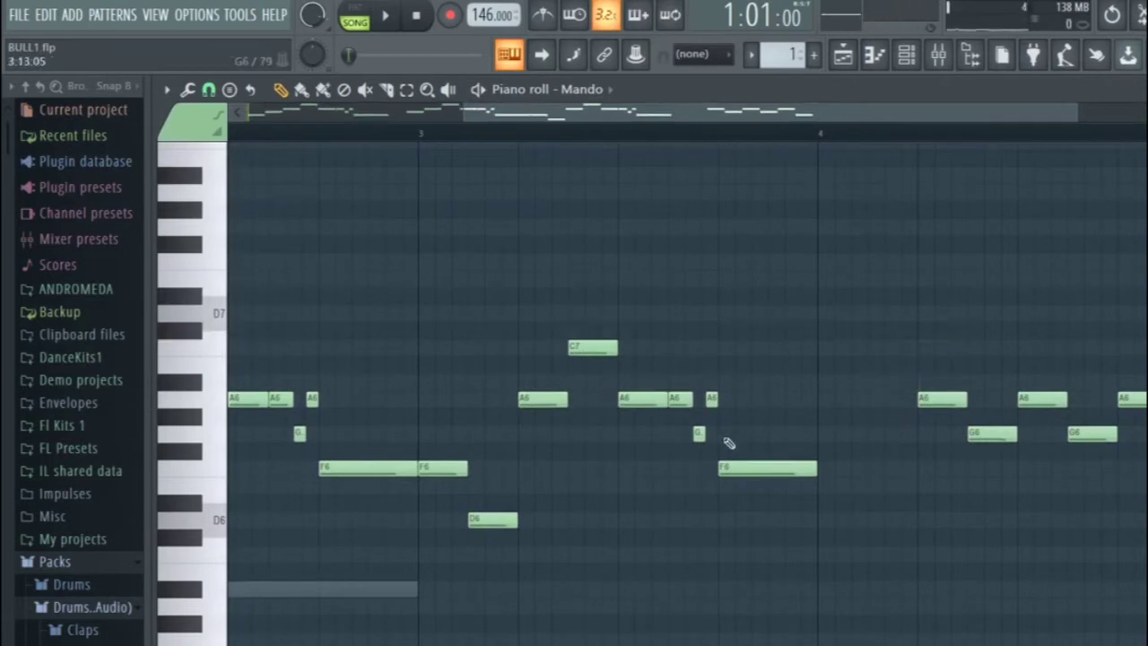
- Copy the short A6, G6, A6 run from bar 3 to directly before the first A6 of bar 4 and play the result
left_click_drag(721, 442, 774, 404)
scroll(864, 402, "up", 4)
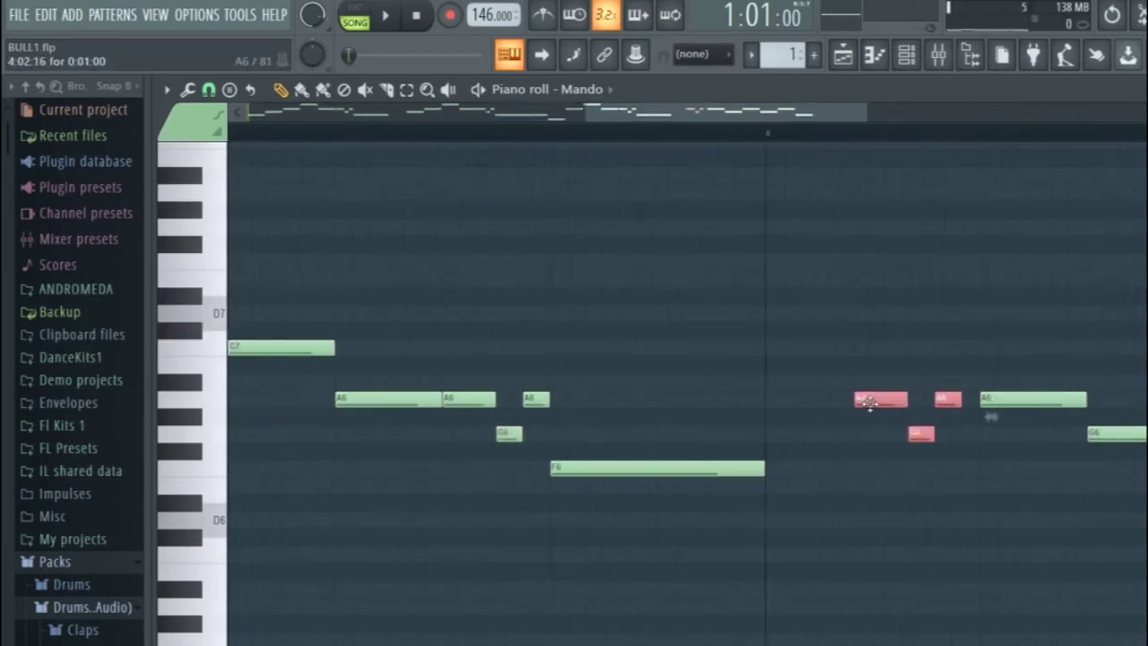
left_click_drag(863, 399, 886, 399)
key("space")
scroll(886, 400, "down", 1)
scroll(888, 400, "down", 4)
left_click(948, 504, "ctrl")
left_click_drag(782, 114, 830, 127)
scroll(828, 127, "up", 3)
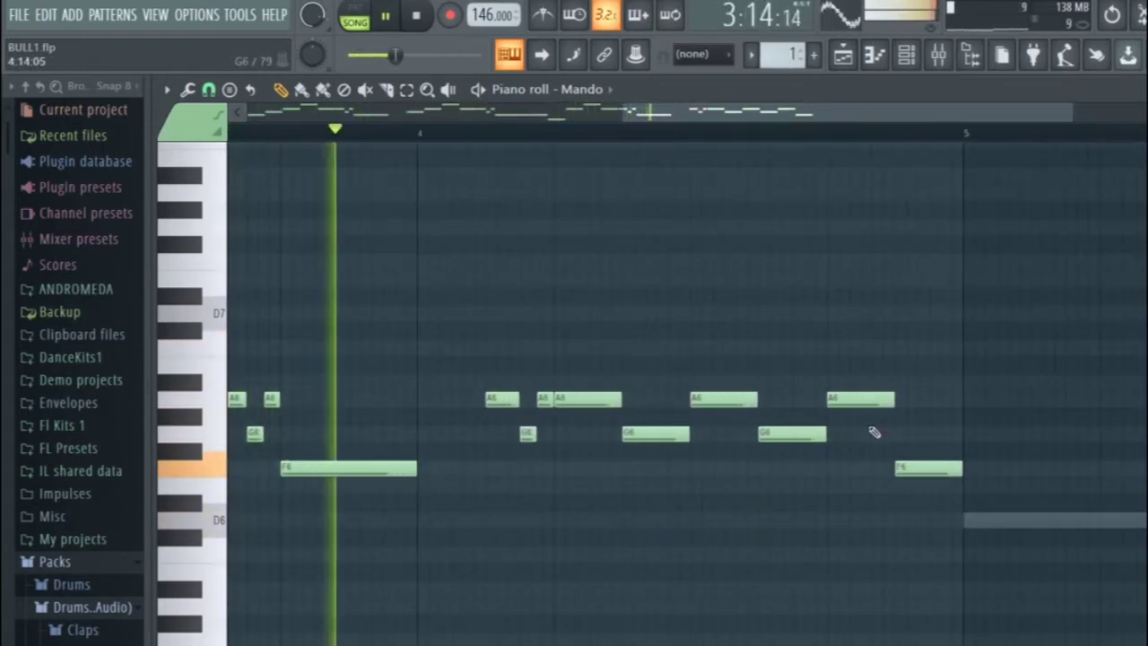
key("space")
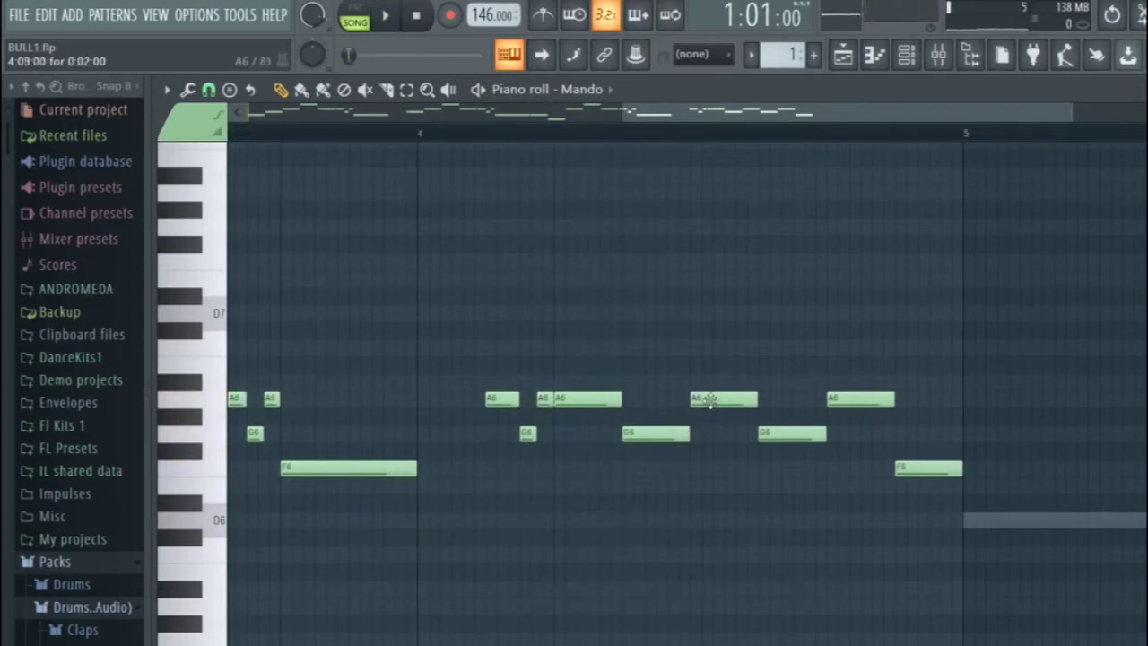
- Rework the second half of bar 4 into short A6, G6, A6, C7 and A6 notes, lowering the next long A6 to G6
left_click(695, 399)
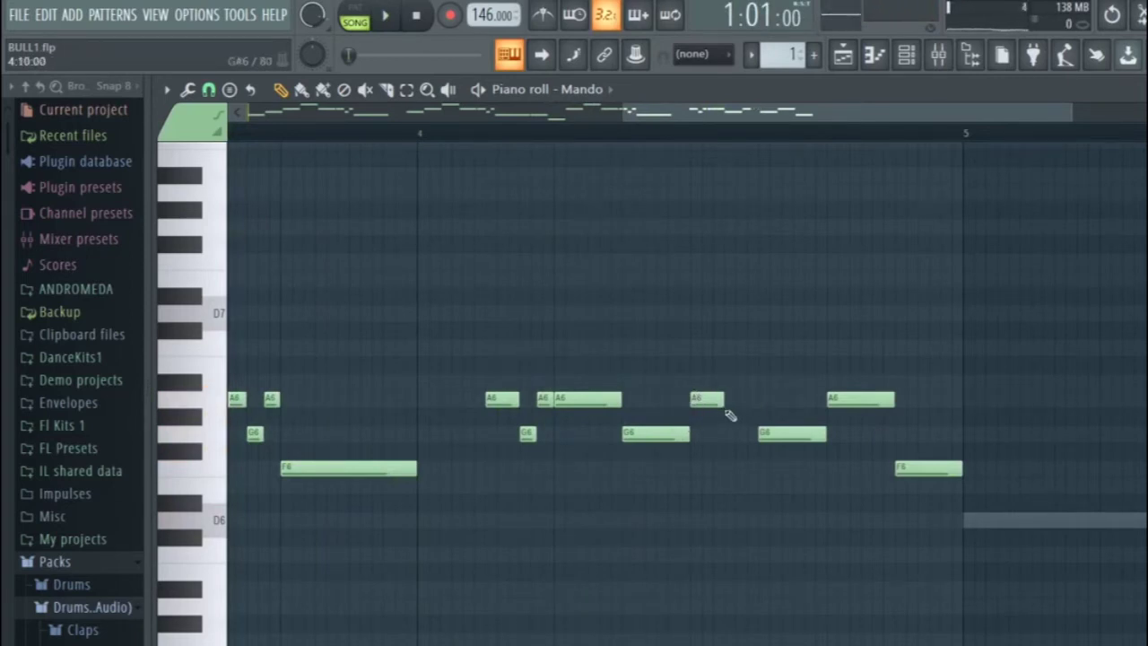
left_click(727, 449)
left_click_drag(726, 431, 796, 348)
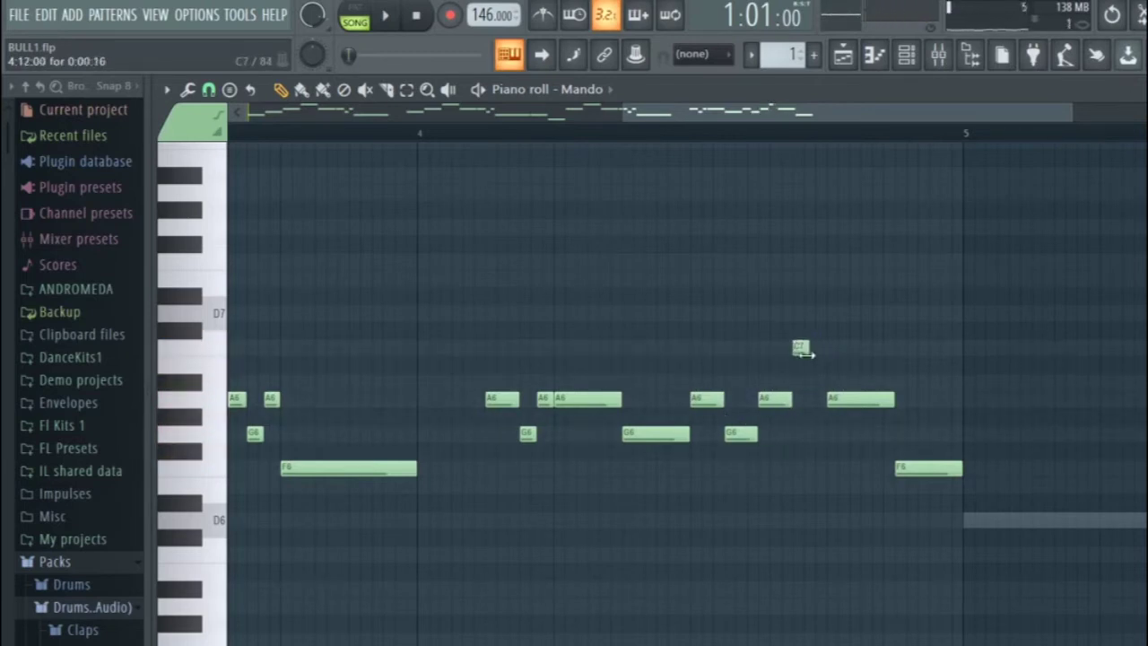
scroll(810, 374, "up", 3)
left_click(814, 399)
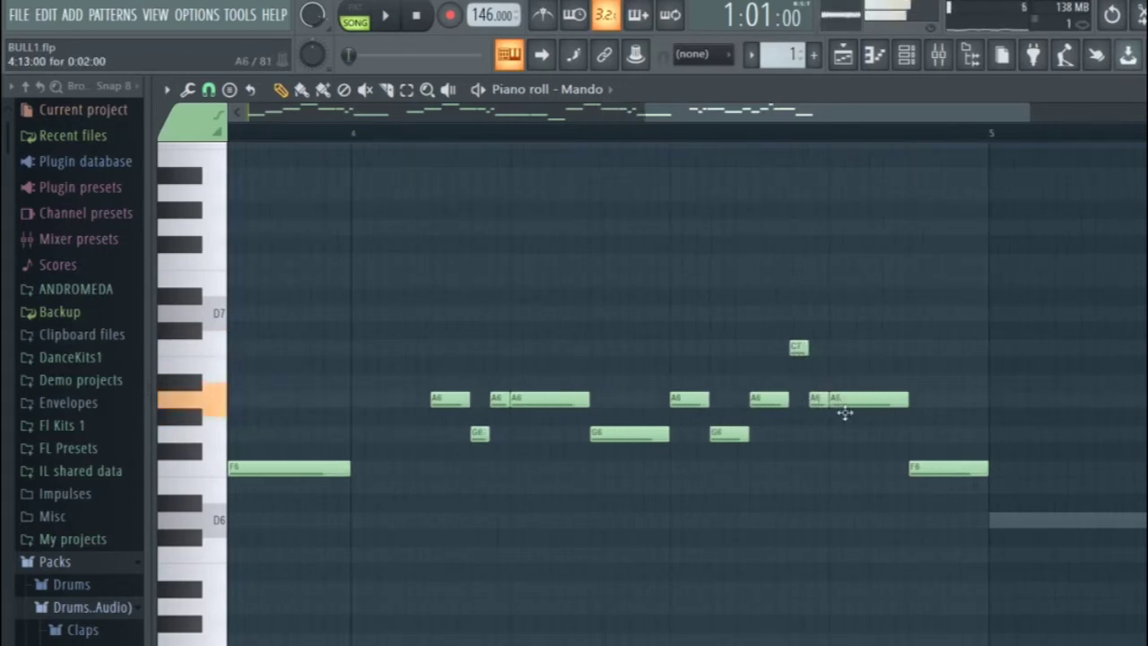
left_click_drag(844, 420, 843, 445)
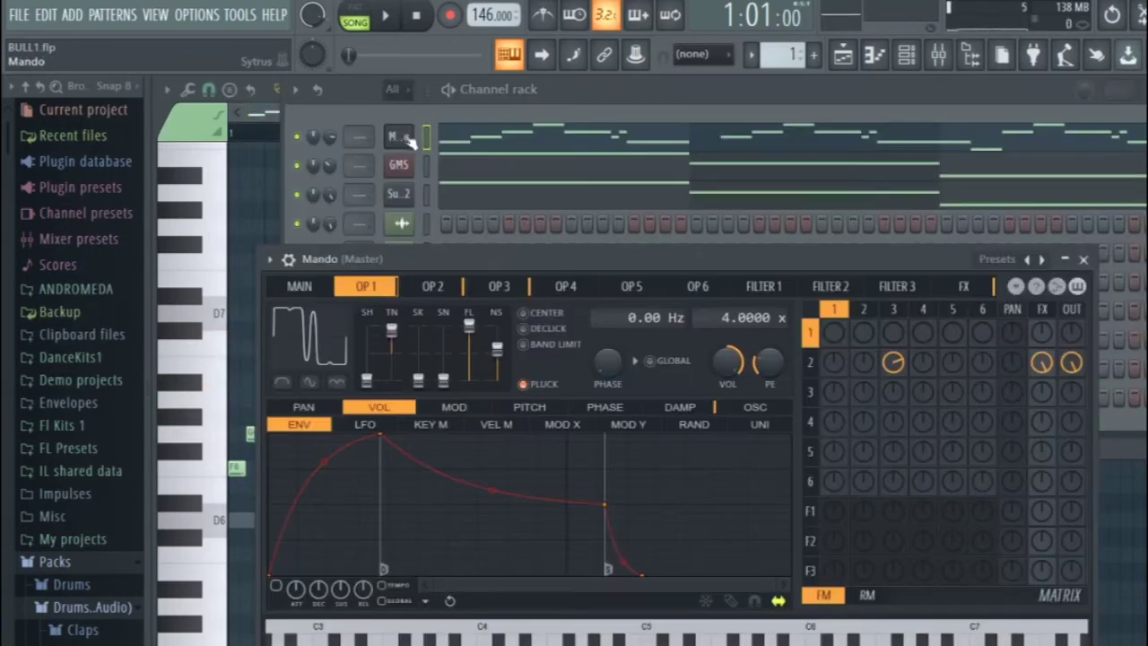
- Clone the Mando channel and paste the Mando melody into the clone
right_click(409, 136)
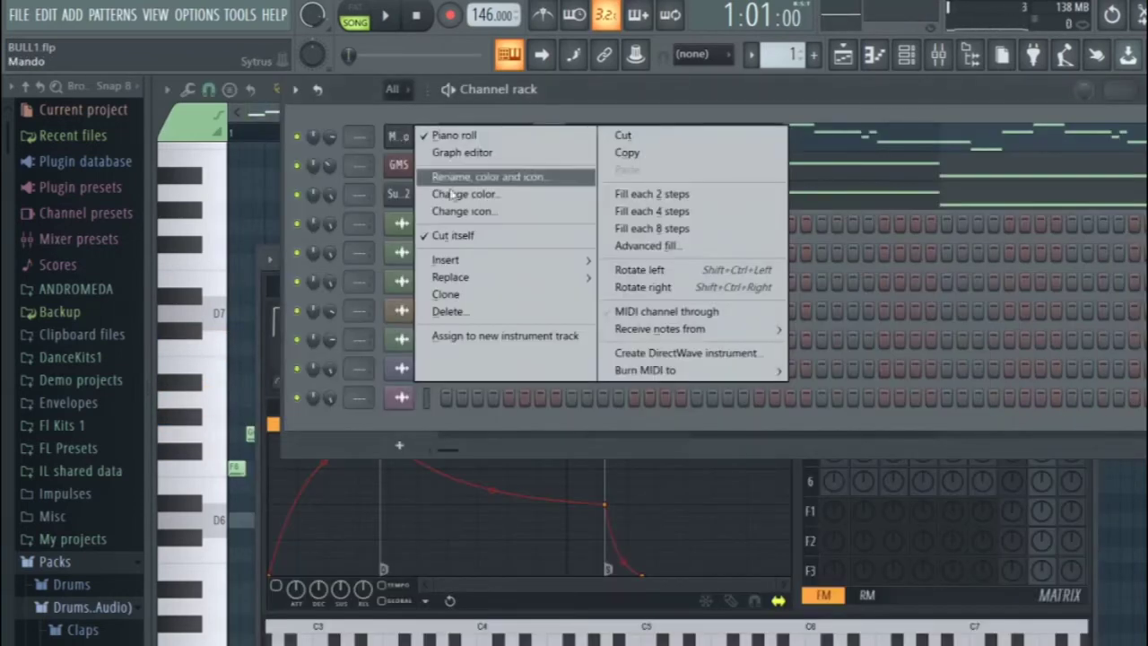
left_click(461, 299)
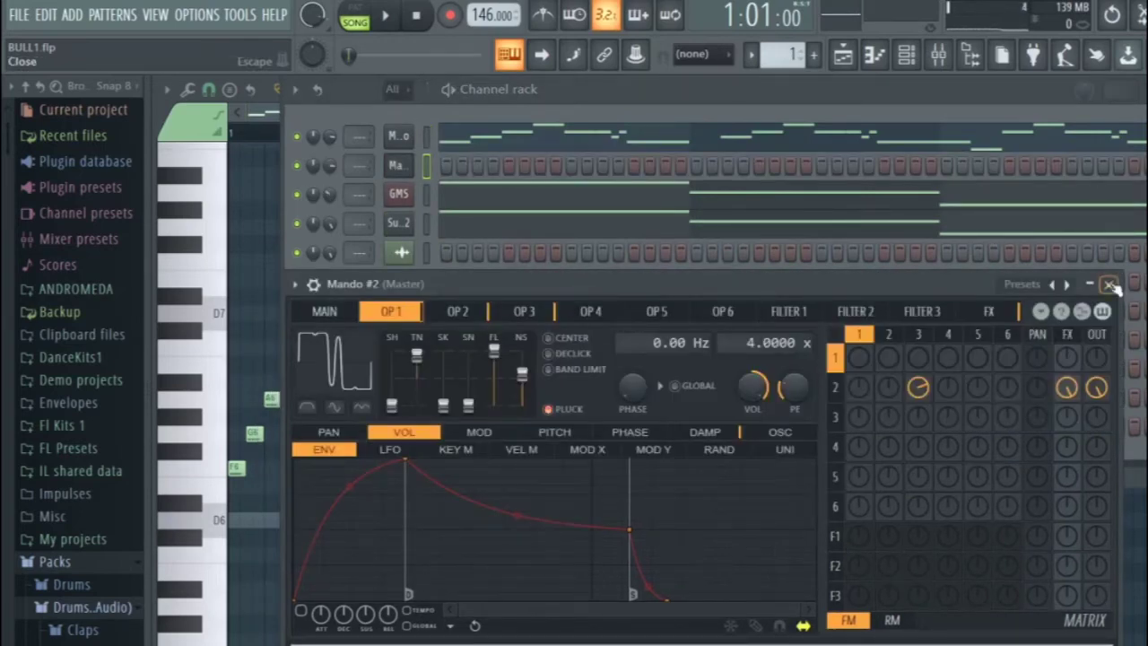
left_click(1109, 285)
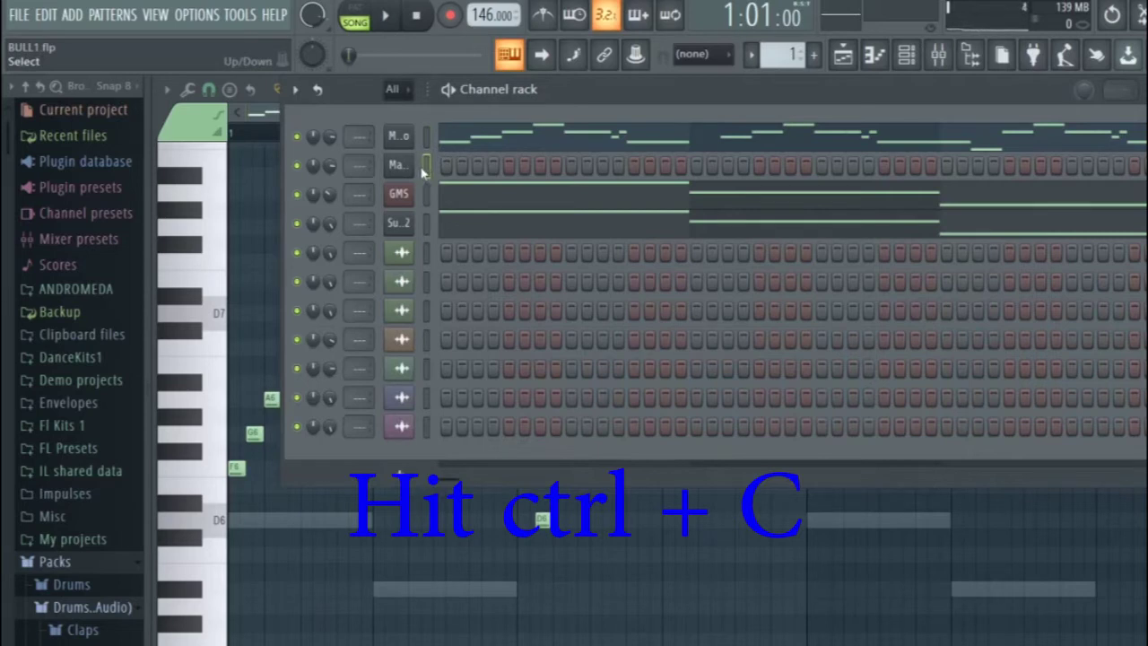
key("ctrl+v")
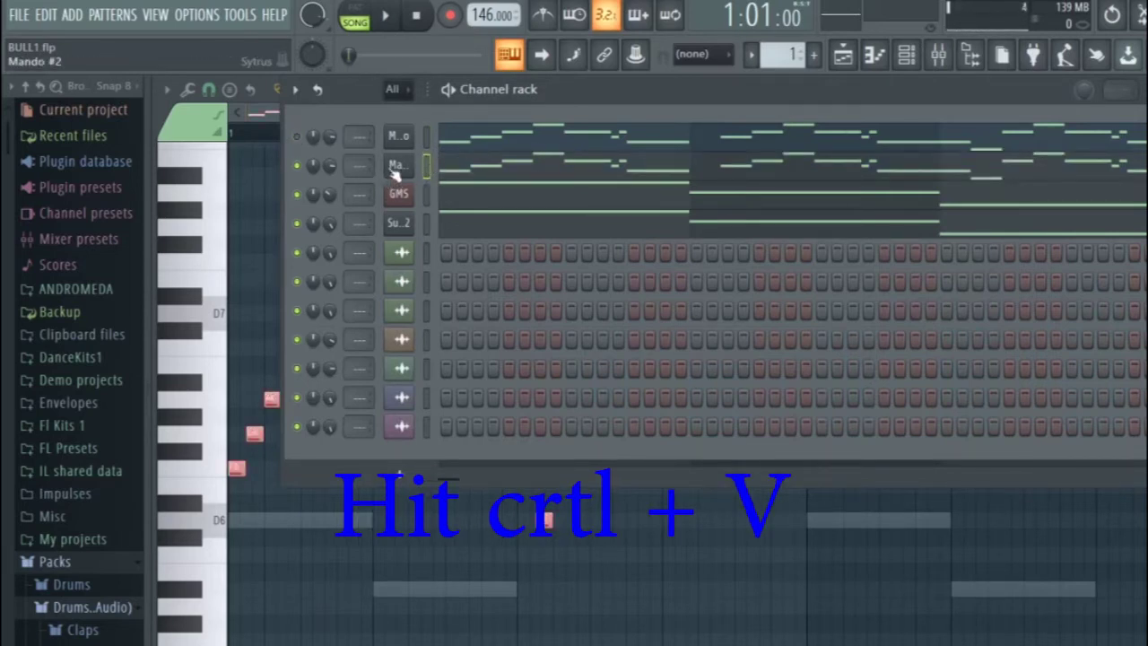
- Replace the cloned channel's instrument with a fresh Sytrus and load the Olbaid preset Lead Flauta
right_click(395, 172)
mouse_move(456, 307)
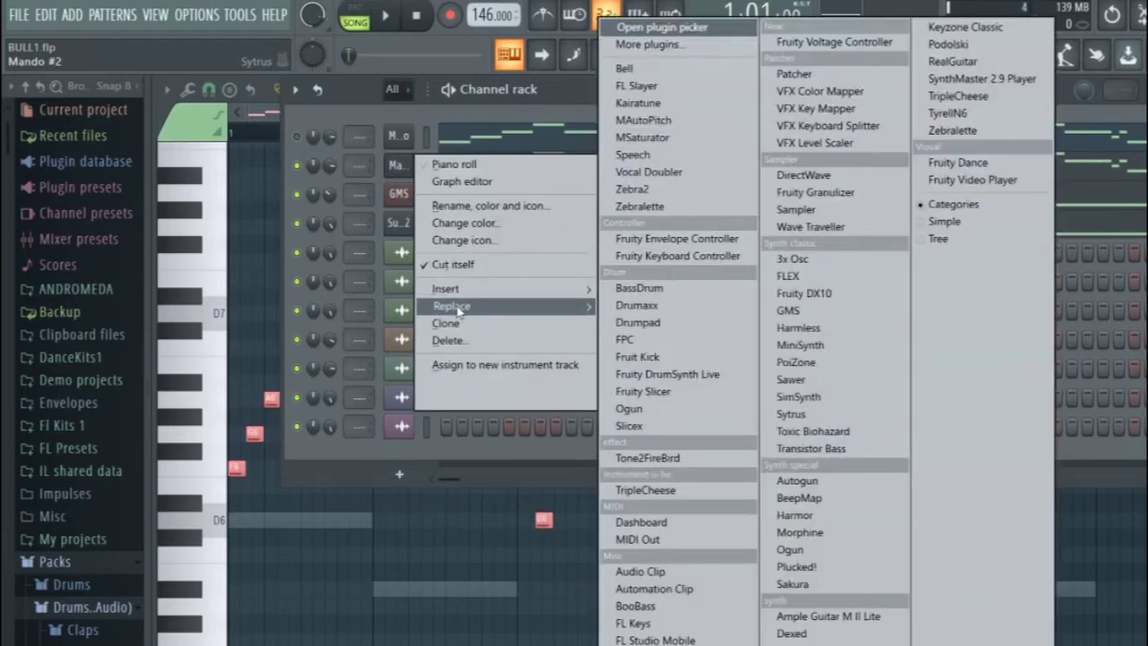
left_click(807, 413)
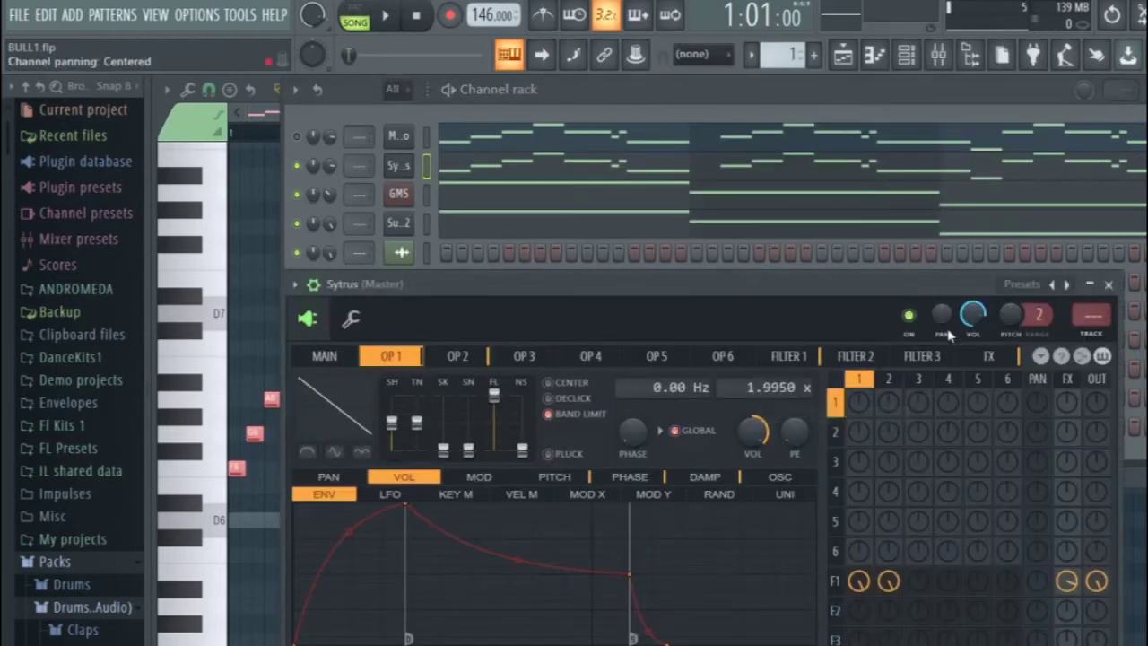
left_click(1022, 284)
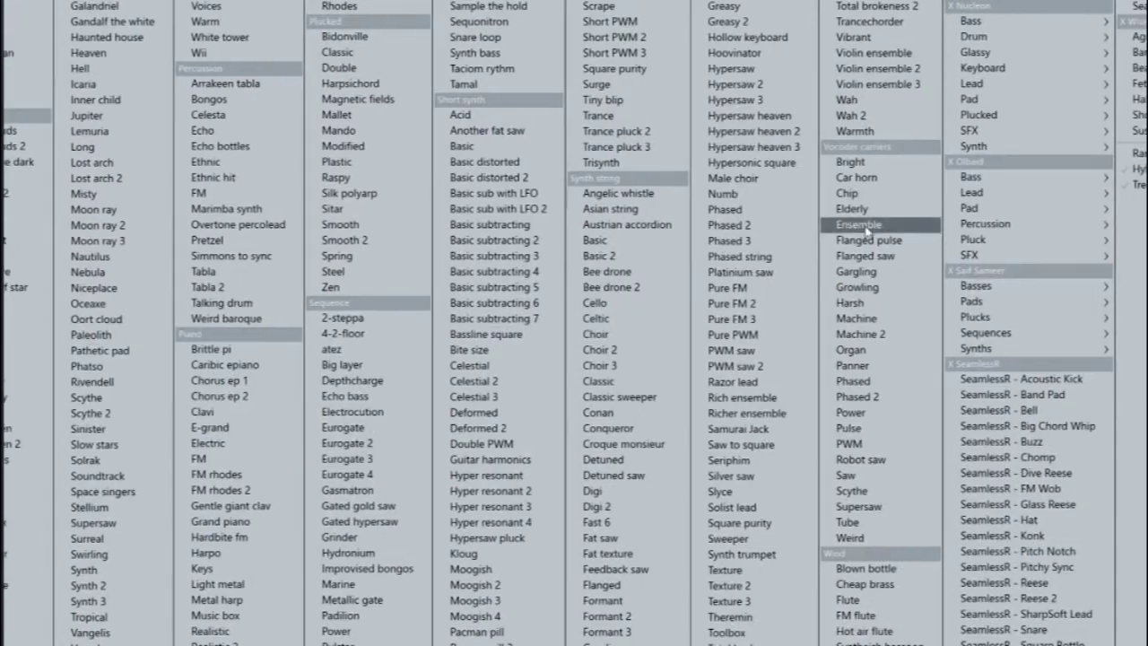
mouse_move(981, 193)
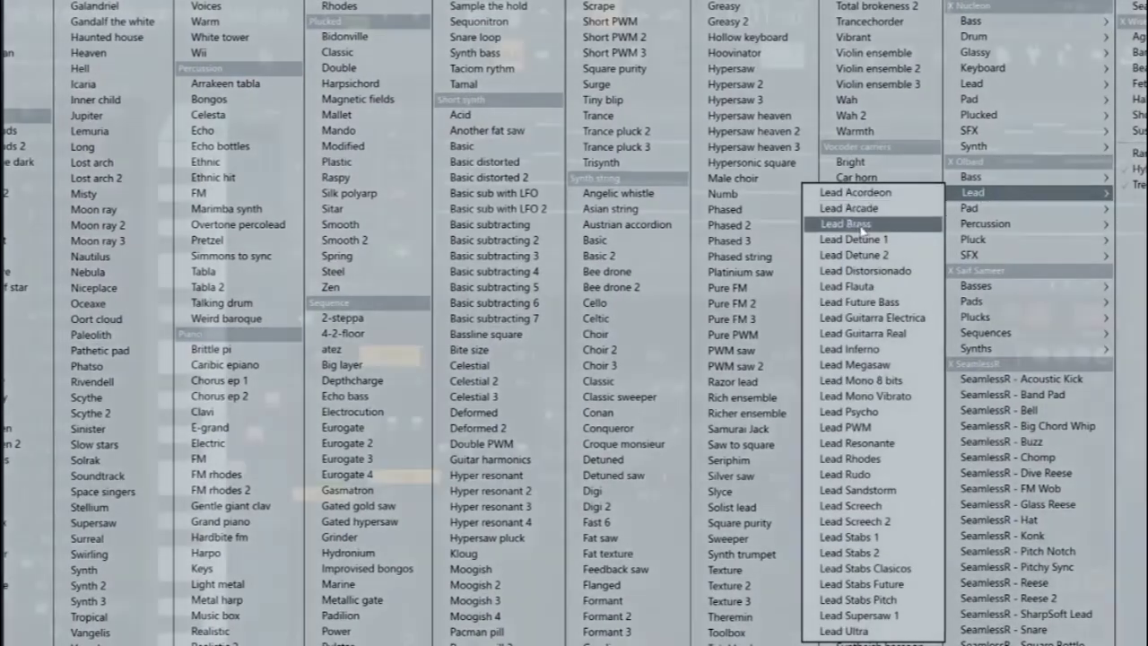
left_click(868, 287)
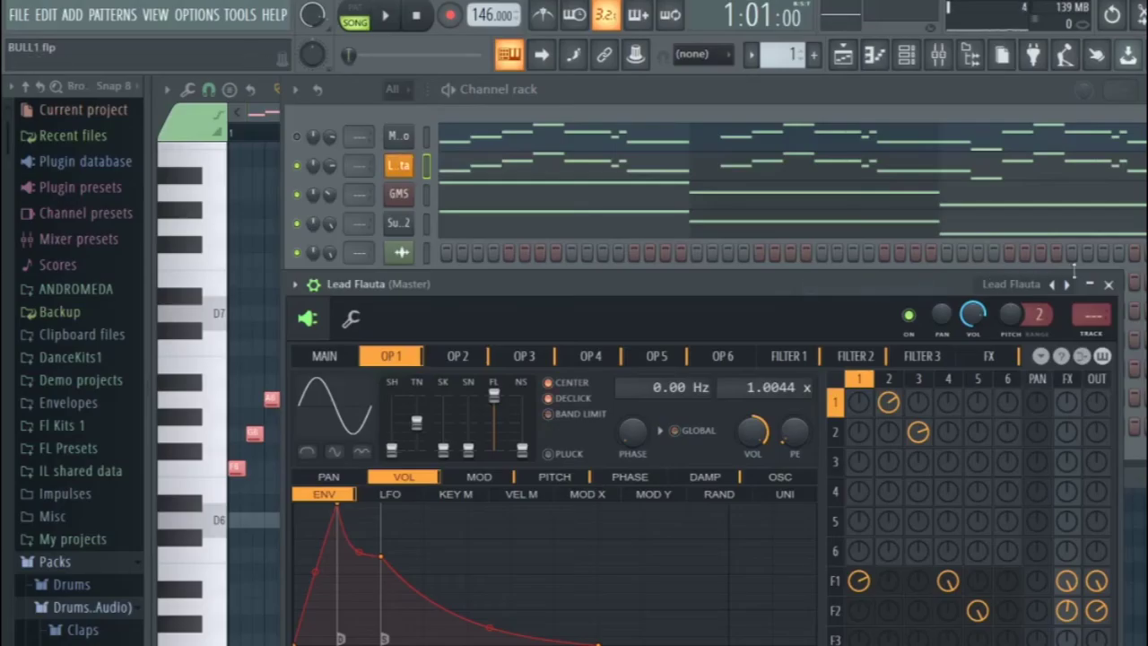
- Play the melody with Lead Flauta, try Lead Future Bass, and switch the preset to Lead Guitarra Electrica
key("space")
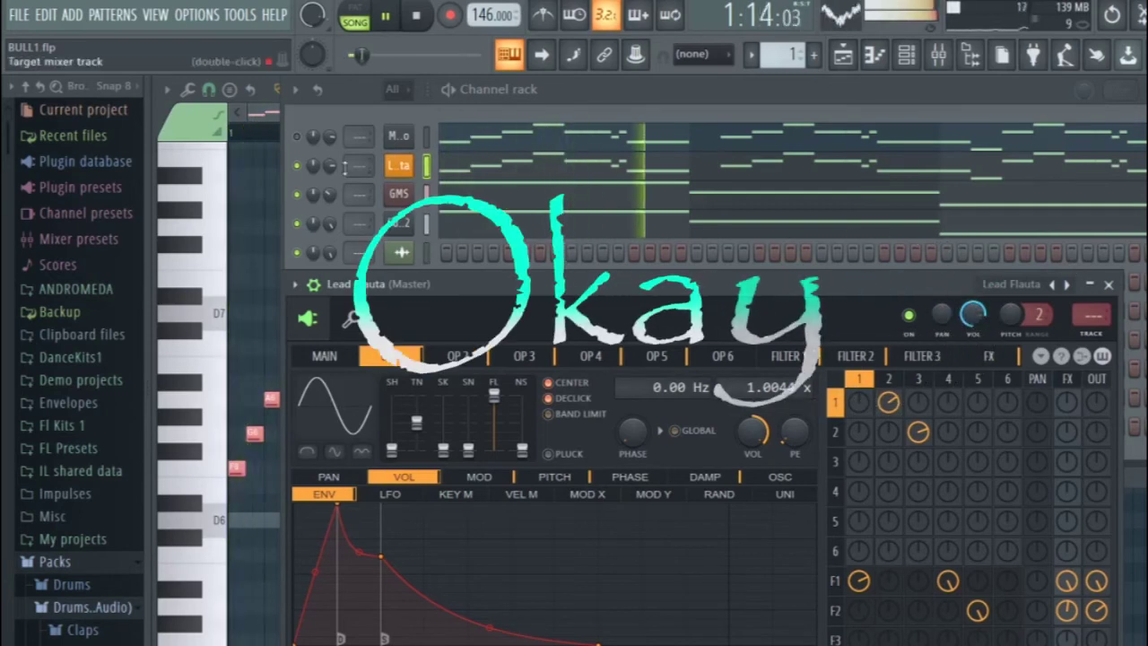
key("space")
left_click(1069, 283)
key("space")
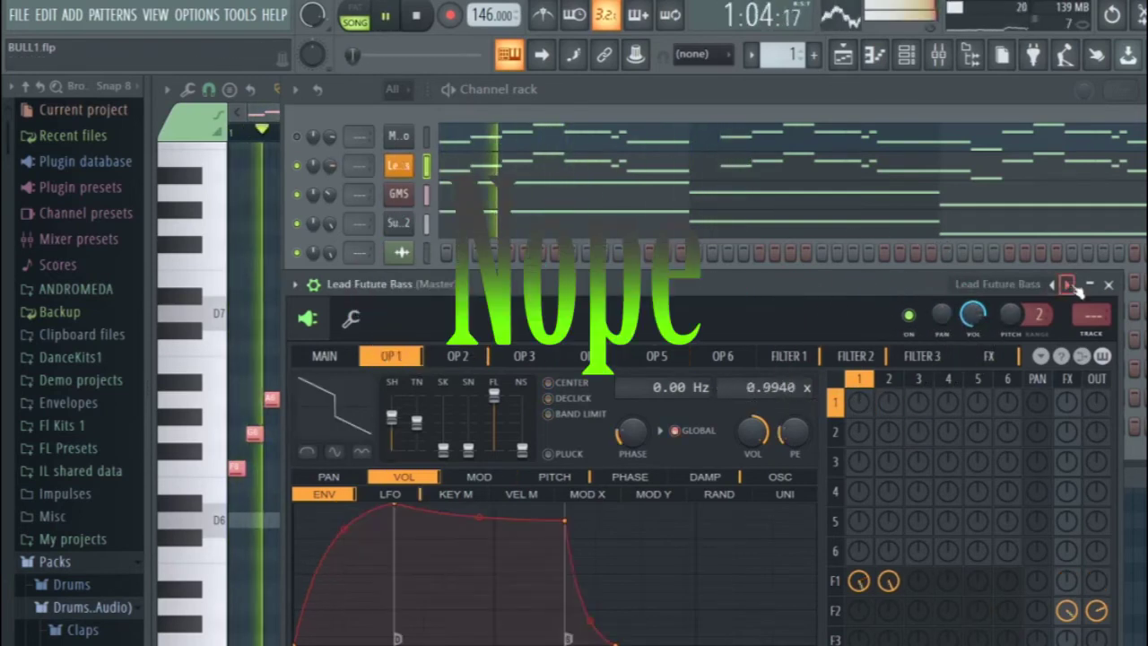
key("space")
left_click(1068, 283)
key("space")
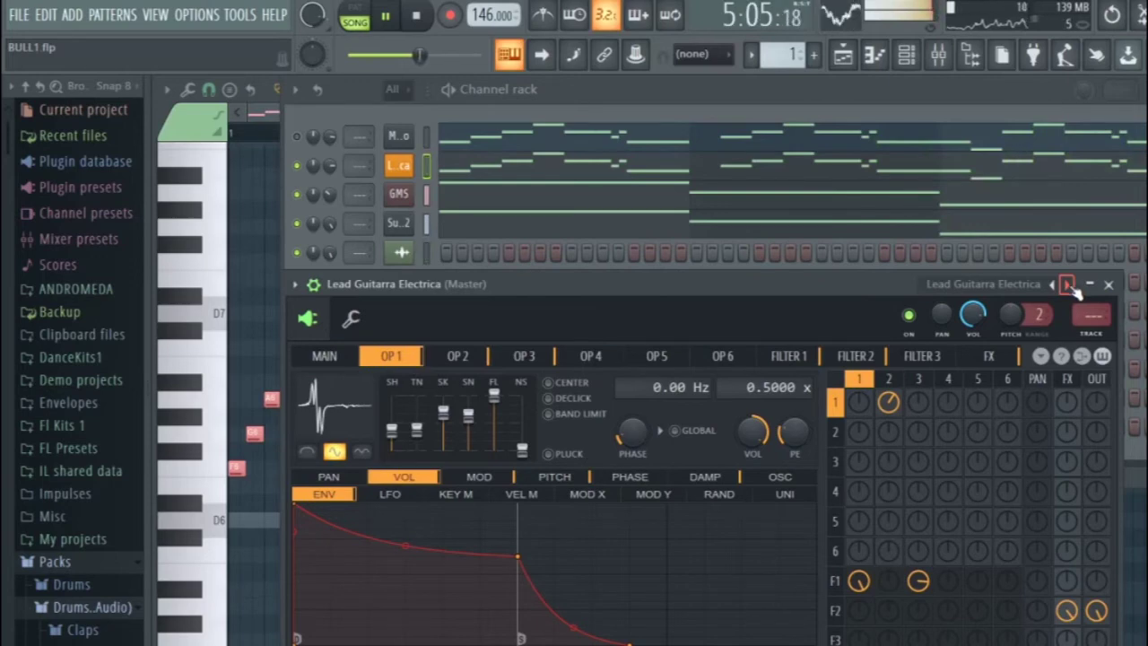
key("space")
- Close the Sytrus editor and play the Lead Guitarra Electrica melody in the piano roll
left_click(1109, 285)
left_click(875, 55)
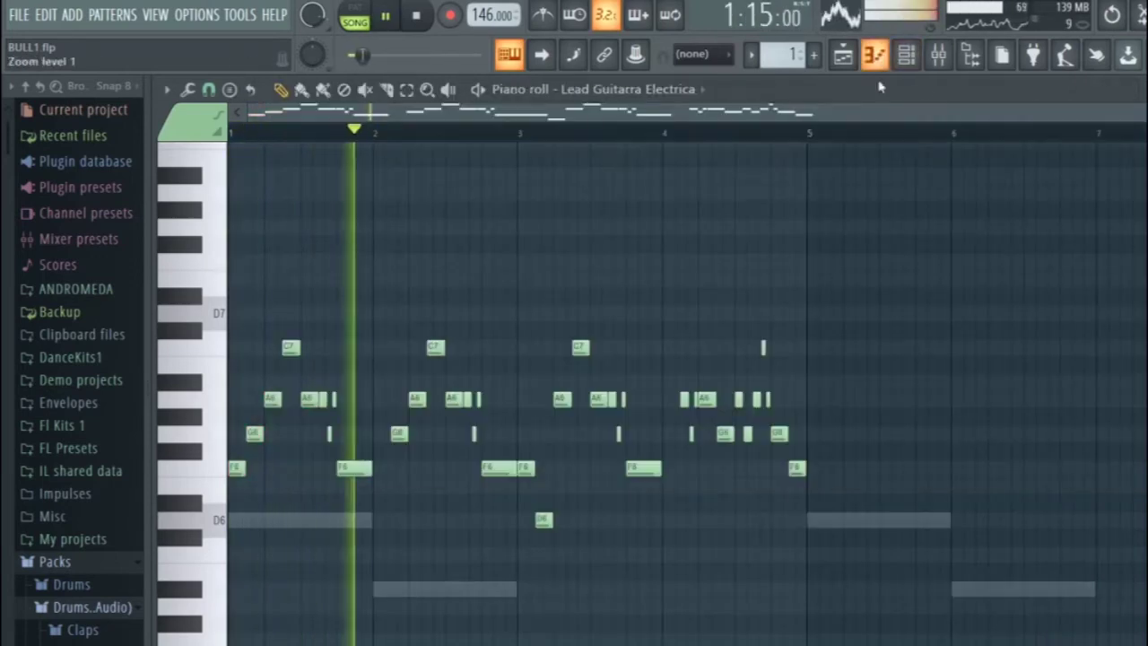
key("space")
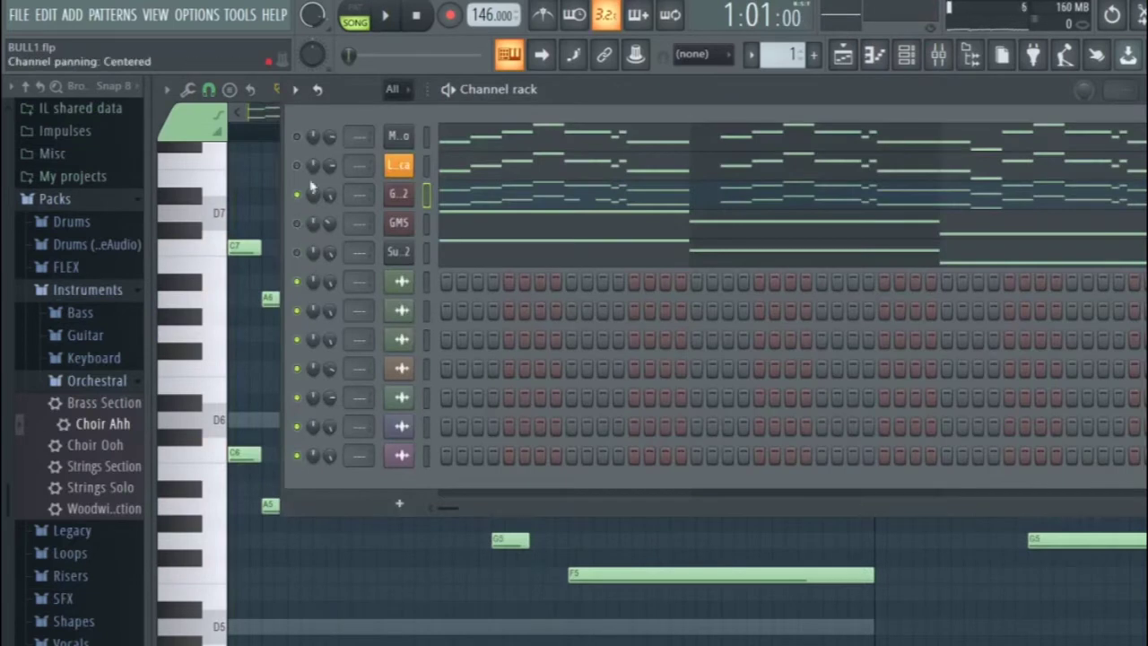
- Show the GMS #2 channel's notes in the piano roll and play them
left_click(882, 54)
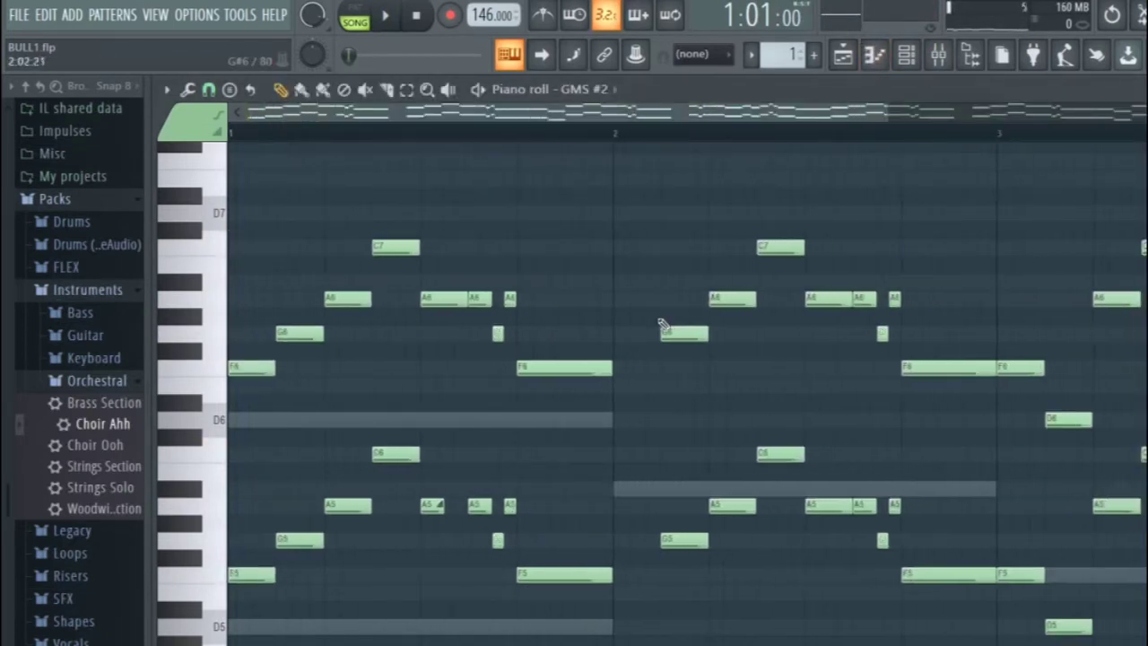
key("space")
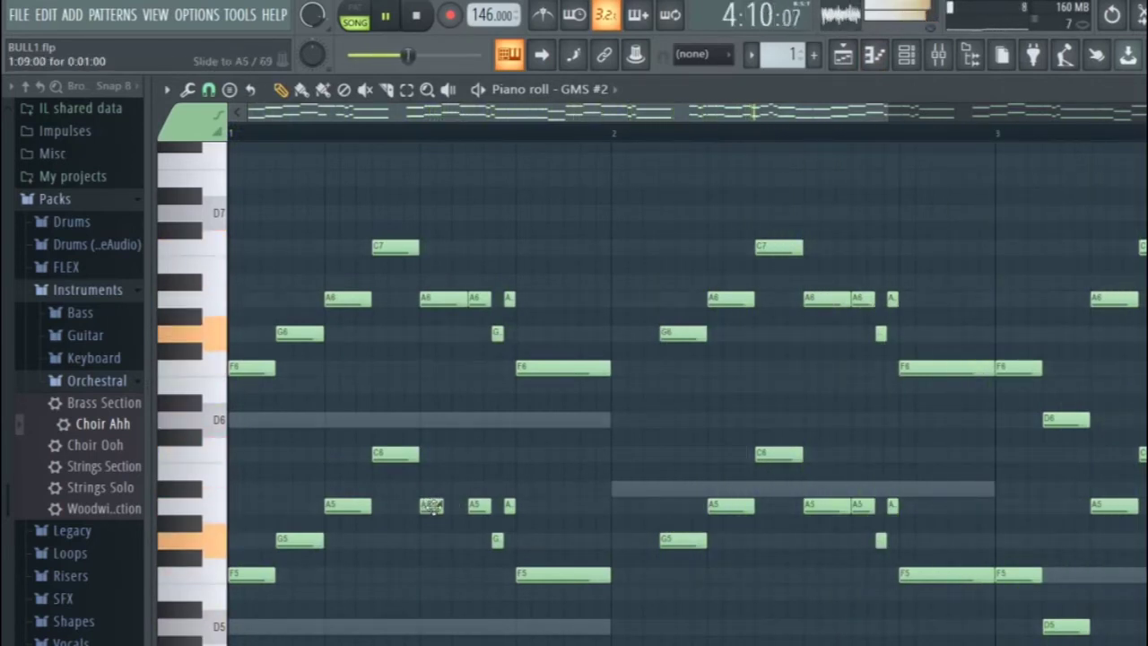
- Stop playback and redraw the missing A5 note at the third beat of bar 1 in the GMS #2 melody
key("space")
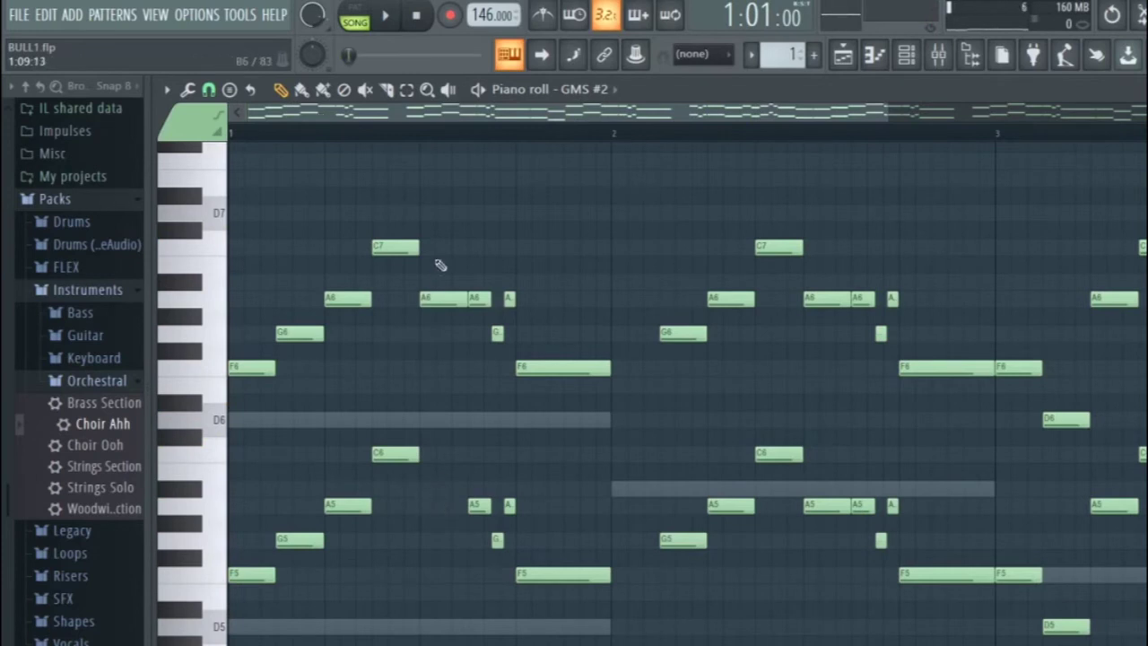
left_click_drag(434, 296, 419, 503)
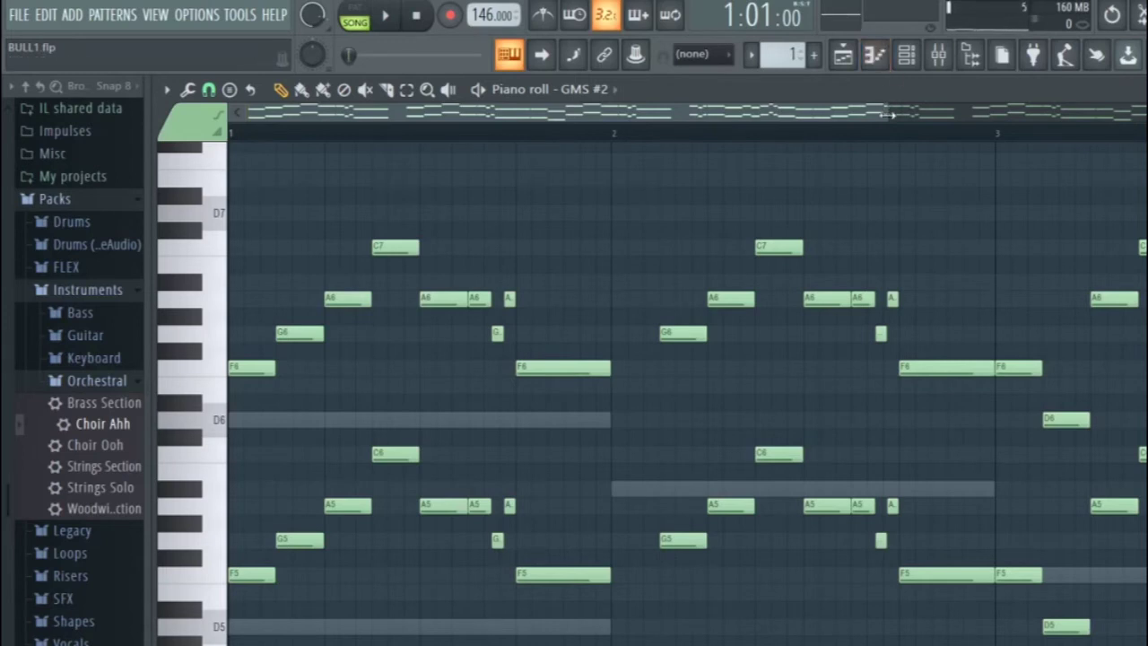
scroll(884, 215, "down", 4)
scroll(489, 308, "down", 1)
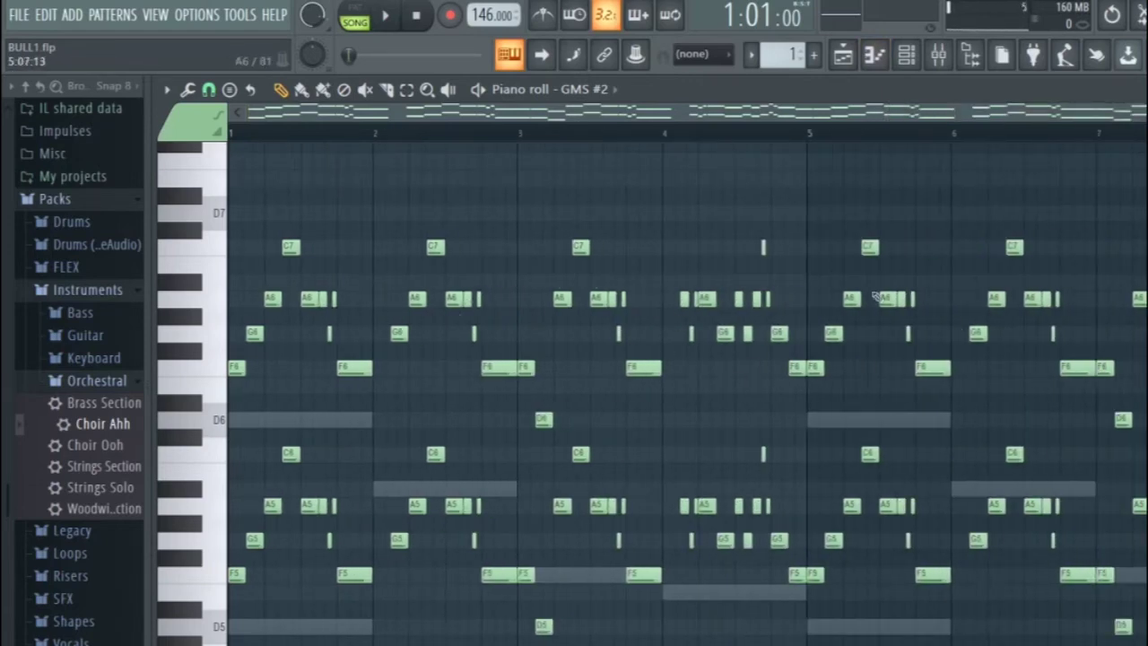
- Play the song and unmute the muted melody channels plus the GMS and second Su channels in the channel rack
key("space")
key("F6")
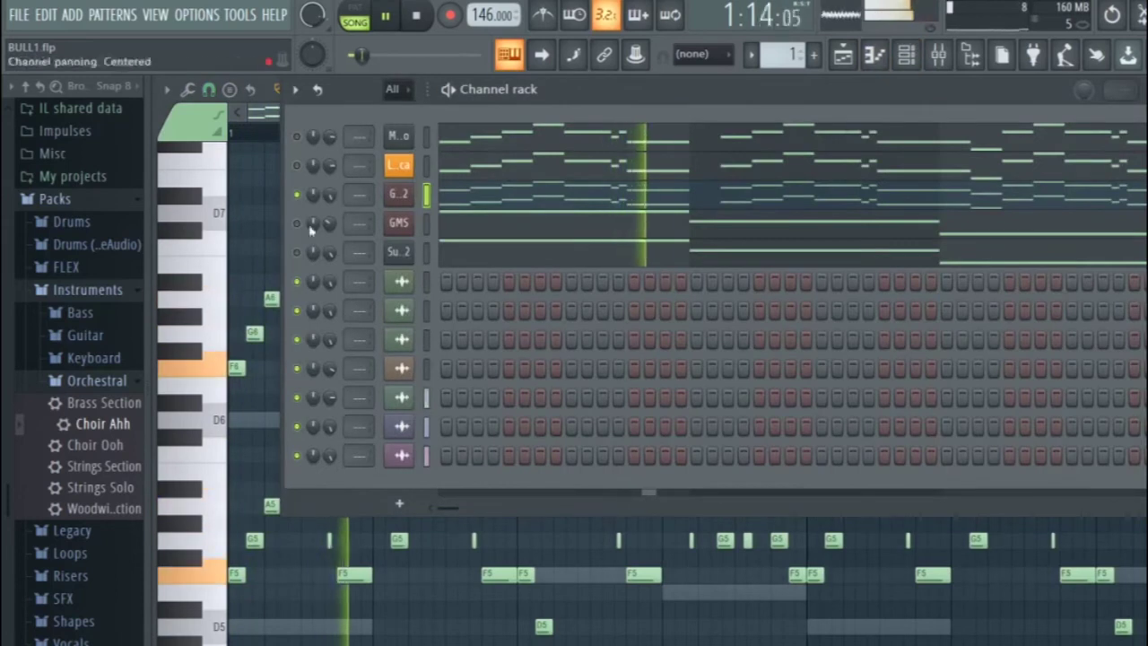
left_click(296, 136)
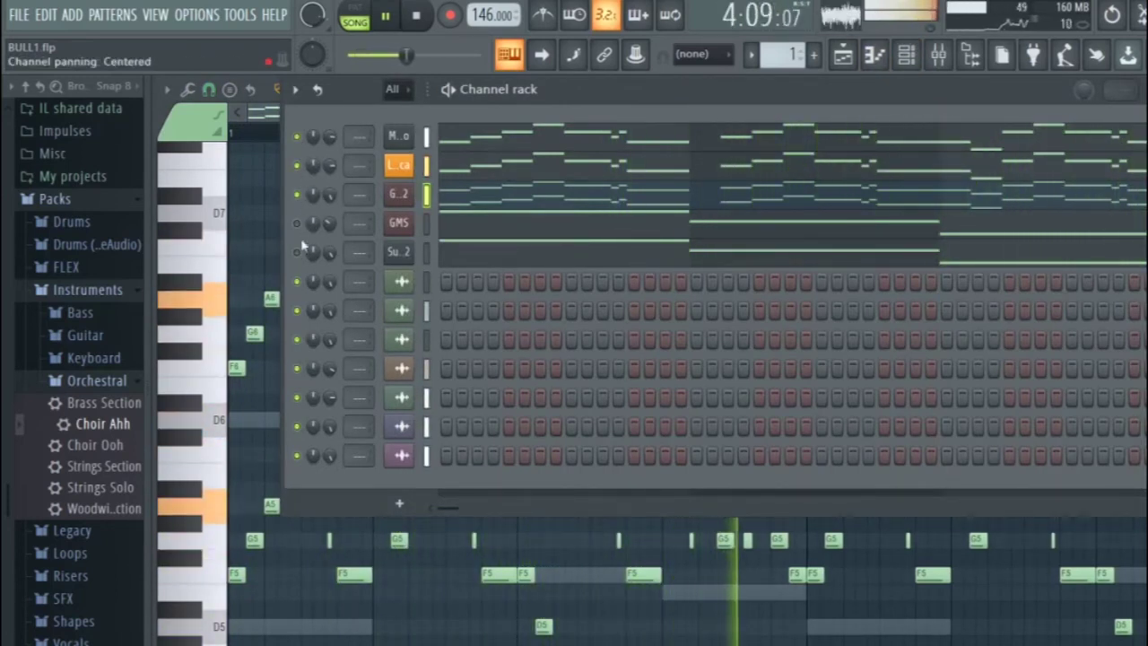
left_click(297, 224)
left_click(297, 253)
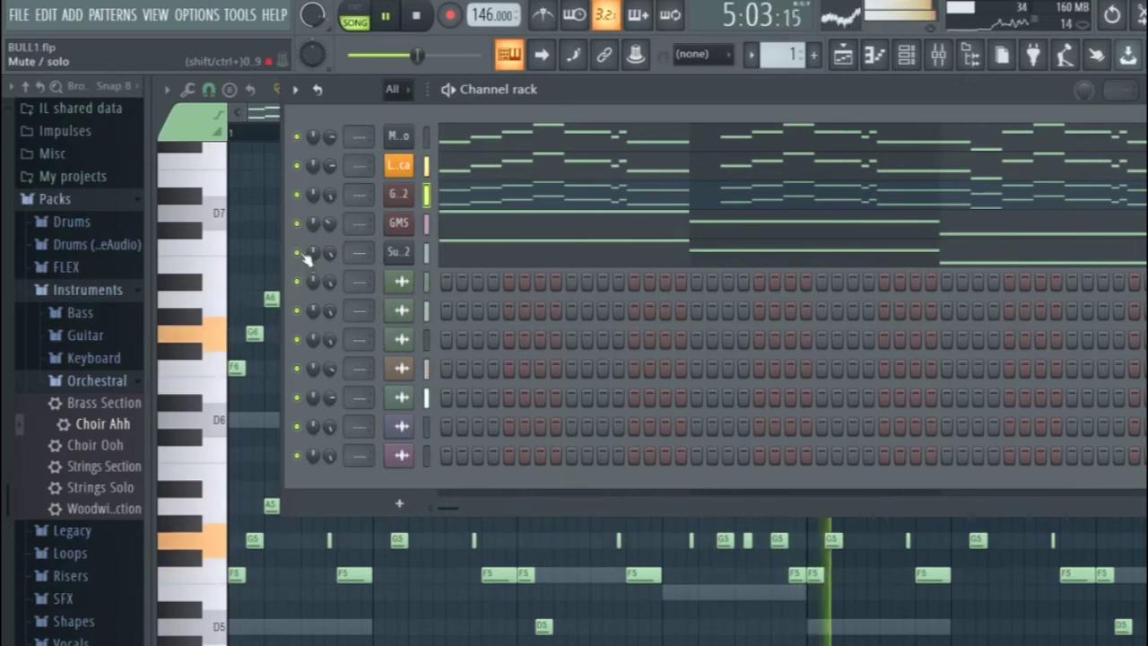
- Insert a 3x Osc channel with three saw oscillators at coarse pitches 24, 12 and 0 and 100% phase randomness
right_click(400, 223)
mouse_move(466, 346)
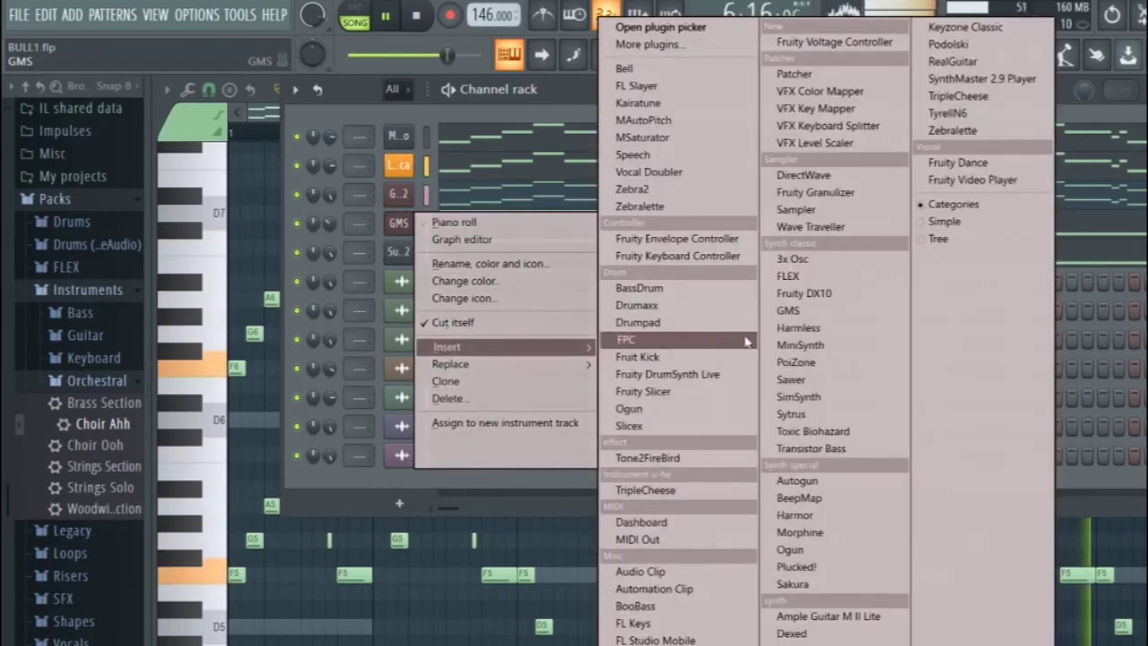
left_click(792, 259)
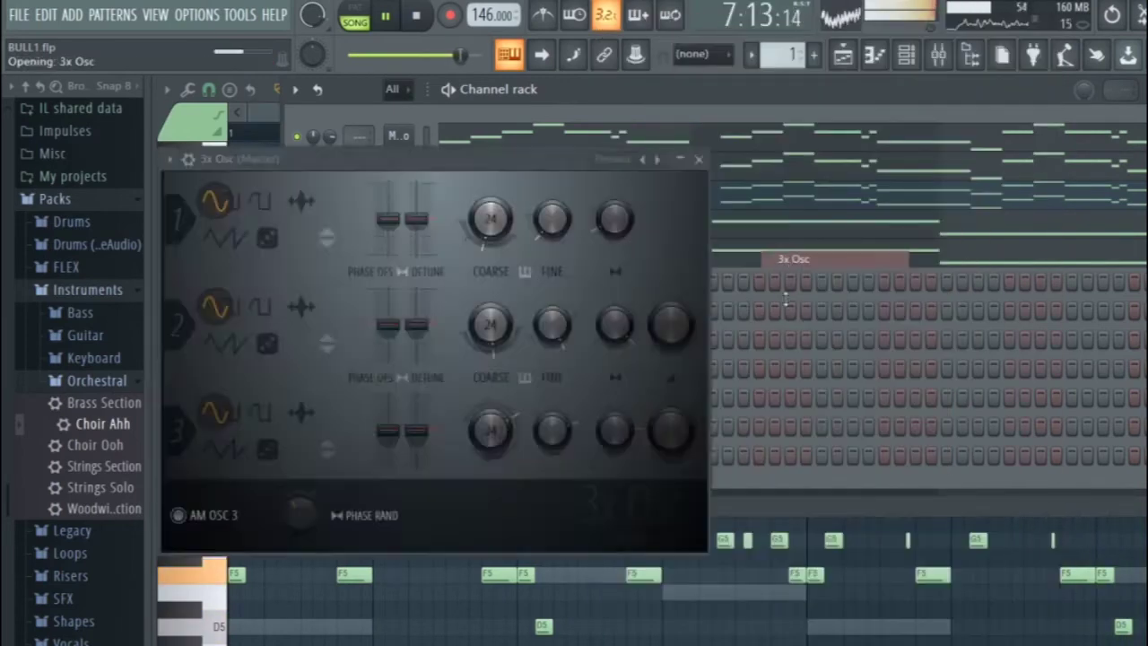
key("space")
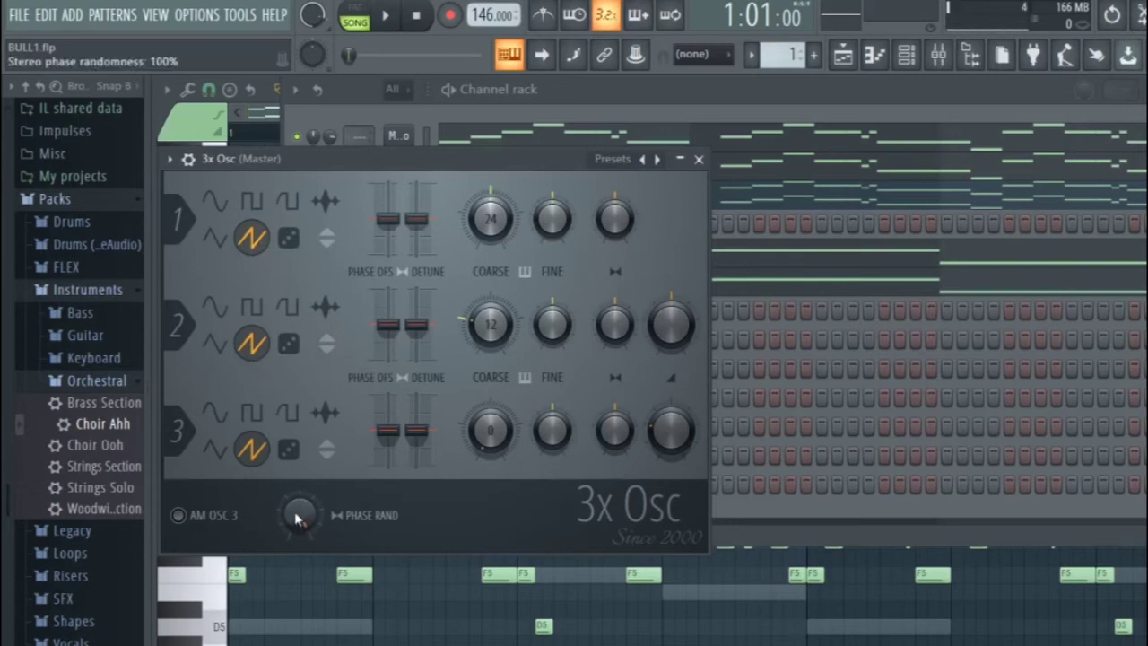
left_click(698, 159)
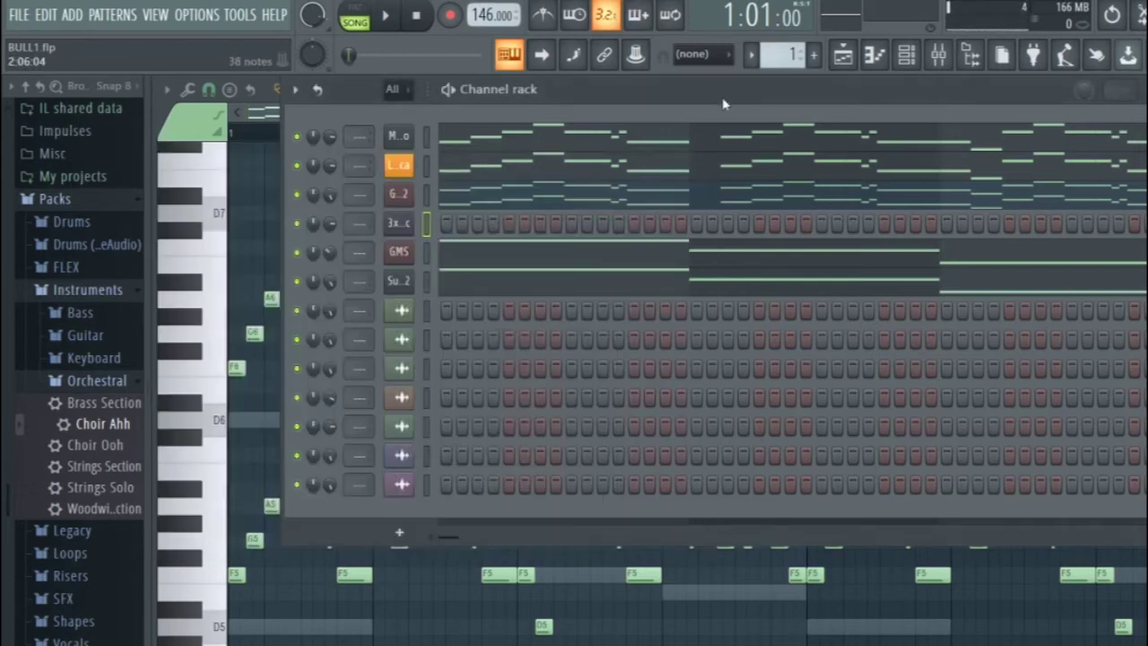
- Compare the song with the GMS #2 channel muted and unmuted
left_click(297, 195)
key("space")
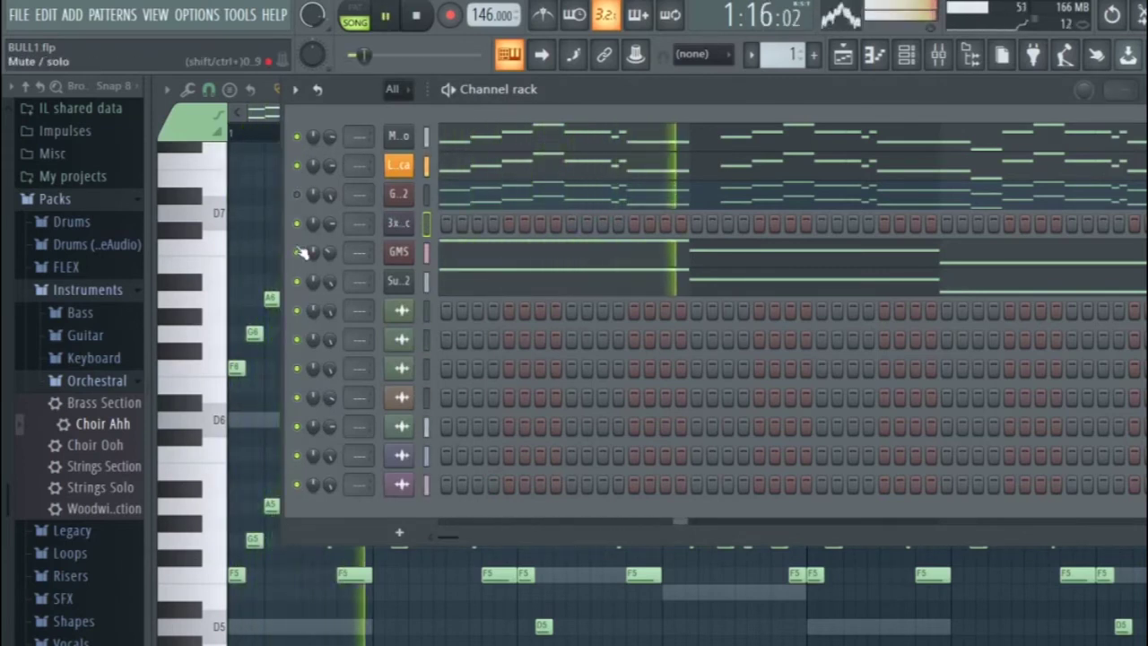
left_click(297, 194)
key("space")
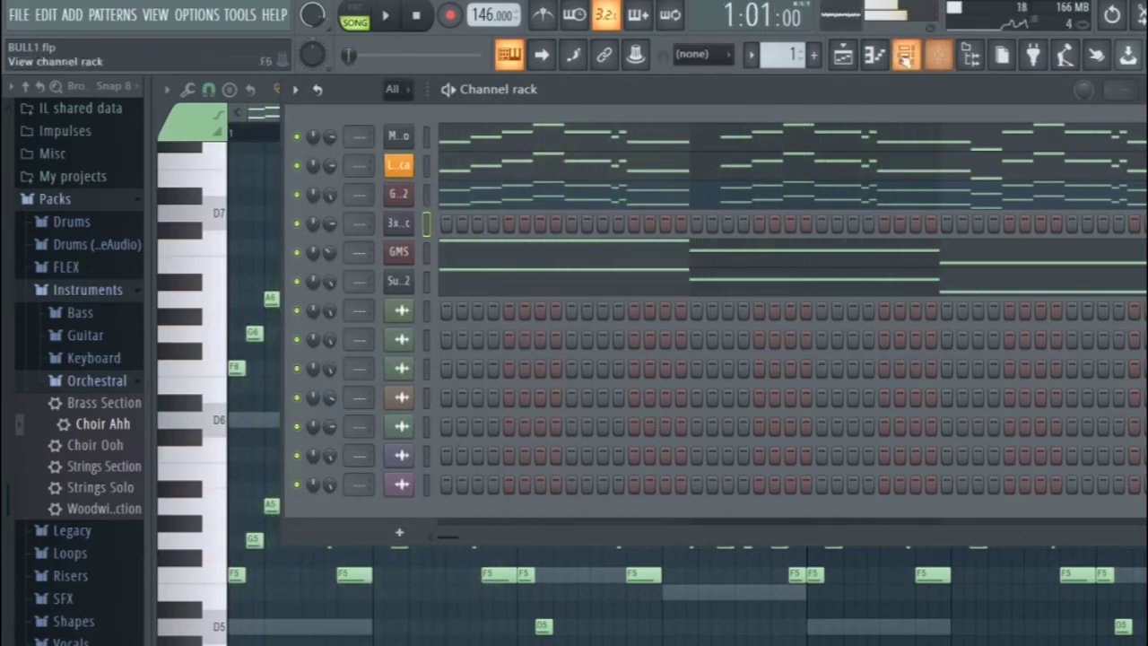
- Place an A6 note at the start of bar 1 in the 3x Osc piano roll and lengthen it to one bar
left_click(890, 55)
left_click(238, 301)
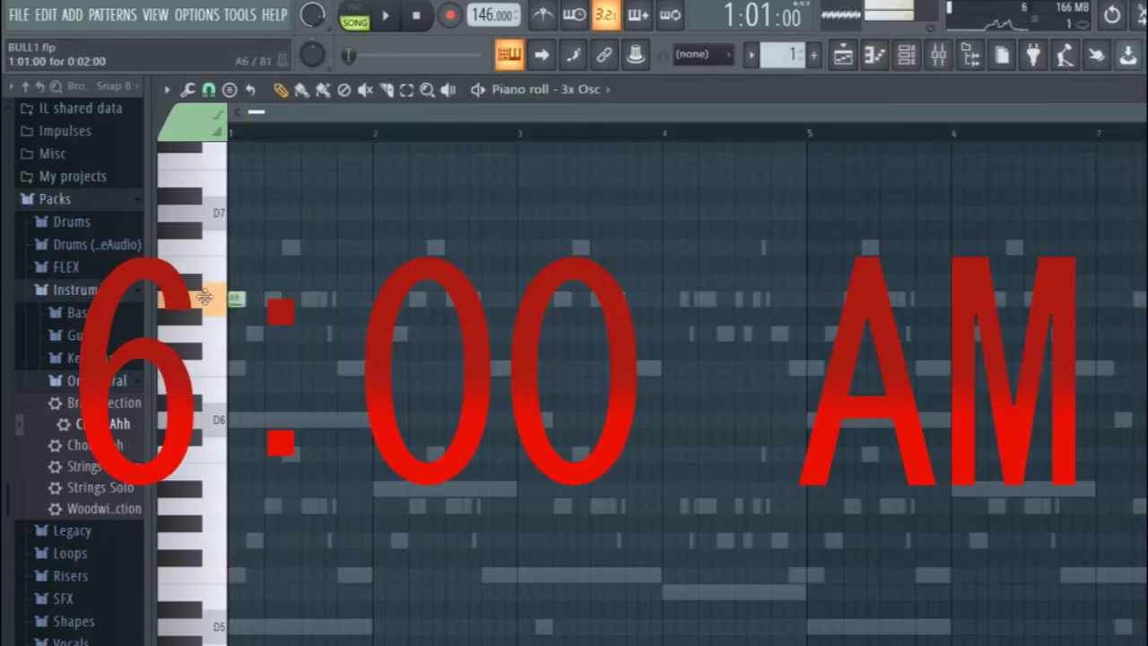
key("space")
scroll(242, 303, "up", 3)
key("space")
left_click_drag(258, 299, 462, 299)
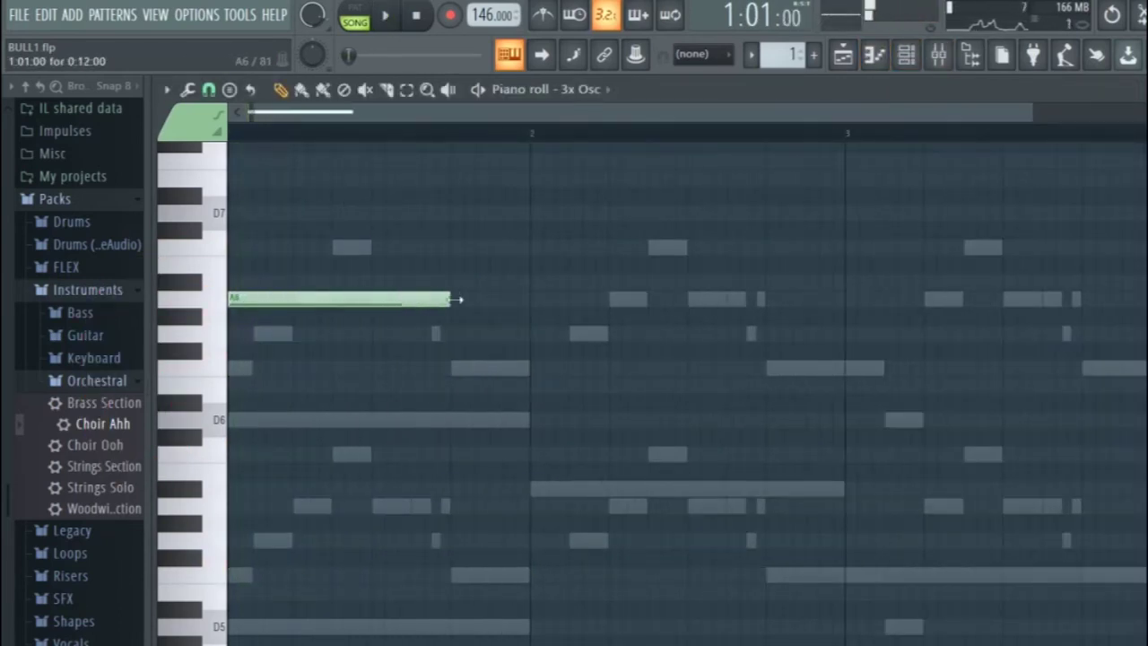
- Complete the bar 1 chord with one-bar D6, A5 and D5 notes under the A6
scroll(527, 300, "down", 3)
left_click_drag(235, 386, 234, 420)
left_click(235, 626)
key("space")
key("space")
left_click(236, 508)
key("space")
key("space")
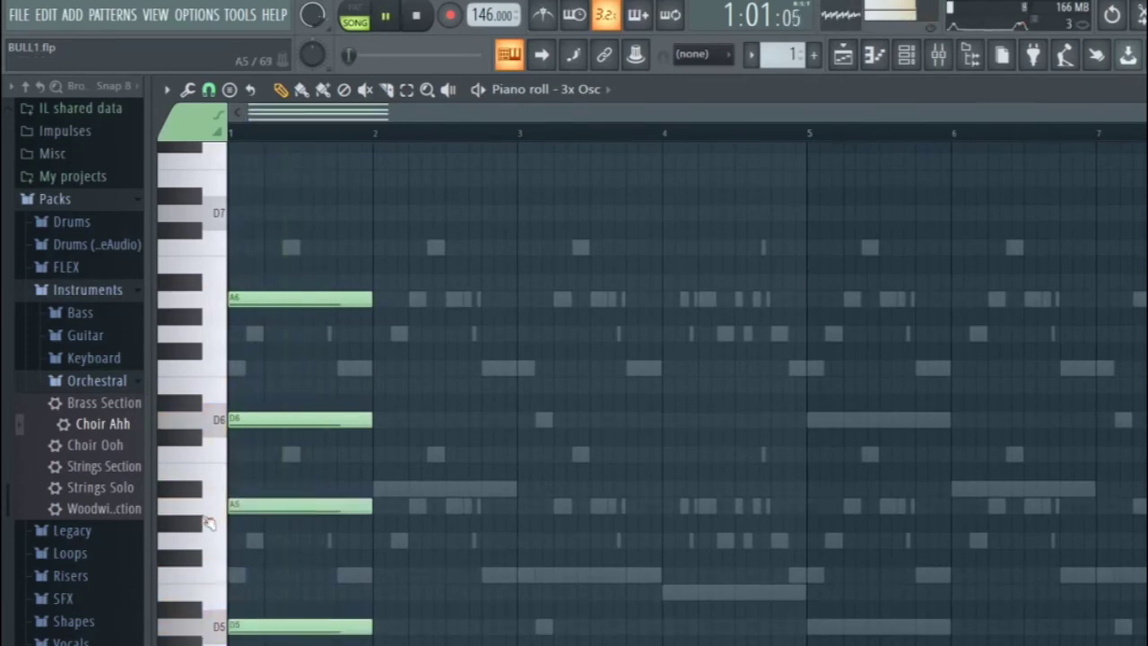
- Build a one-bar chord of F5, C6 and G6 in bar 2 and listen to it
scroll(373, 385, "up", 8)
left_click_drag(395, 386, 395, 471)
scroll(393, 459, "down", 2)
left_click(397, 232)
scroll(397, 248, "down", 6)
key("space")
key("space")
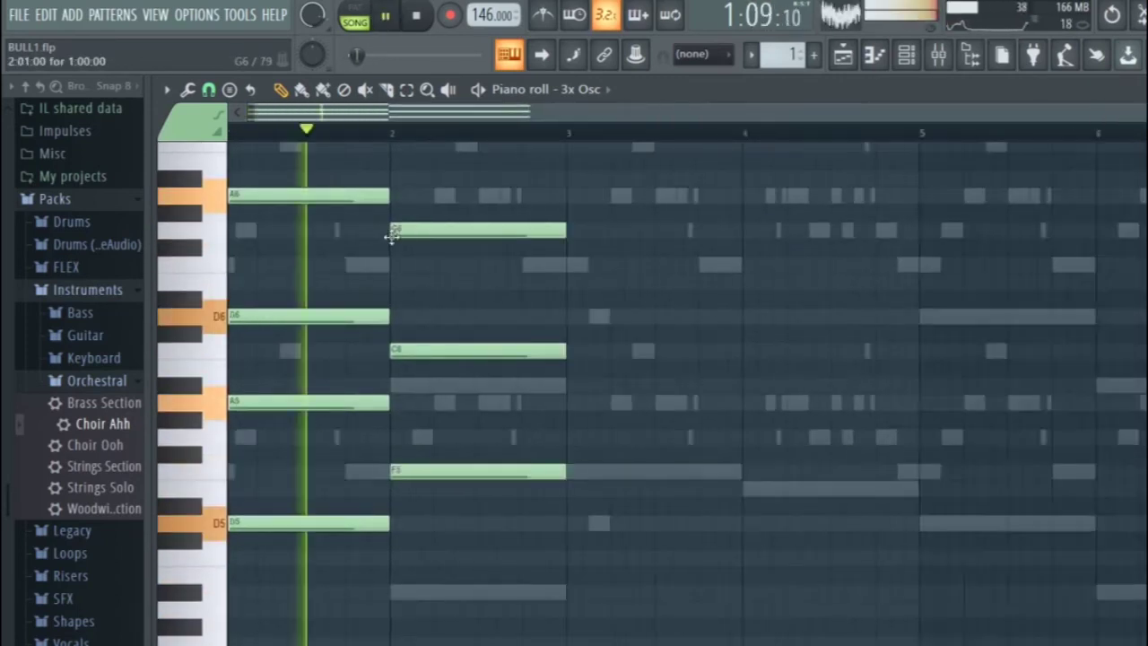
- Build a one-bar chord of A#4, F5 and F6 in bar 3, testing note pitches with playback
scroll(523, 269, "up", 3)
left_click(516, 285)
left_click_drag(515, 285, 511, 470)
left_click(511, 260)
left_click_drag(513, 354, 513, 403)
key("space")
scroll(535, 514, "down", 3)
left_click_drag(536, 470, 521, 314)
scroll(522, 314, "up", 3)
key("space")
left_click_drag(548, 402, 548, 592)
left_click_drag(546, 507, 545, 472)
right_click(545, 317)
key("space")
key("space")
- Add one-bar E5 and E6 notes with a middle note between them as the bar 4 chord
left_click_drag(832, 454, 830, 282)
left_click(829, 352)
left_click(830, 490)
key("space")
- Duplicate the four-bar chord progression into bars 5 to 8 and set the middle note of the fourth chord to A5 in both passes
scroll(836, 518, "down", 3)
key("ctrl+b")
left_click_drag(705, 350, 705, 403)
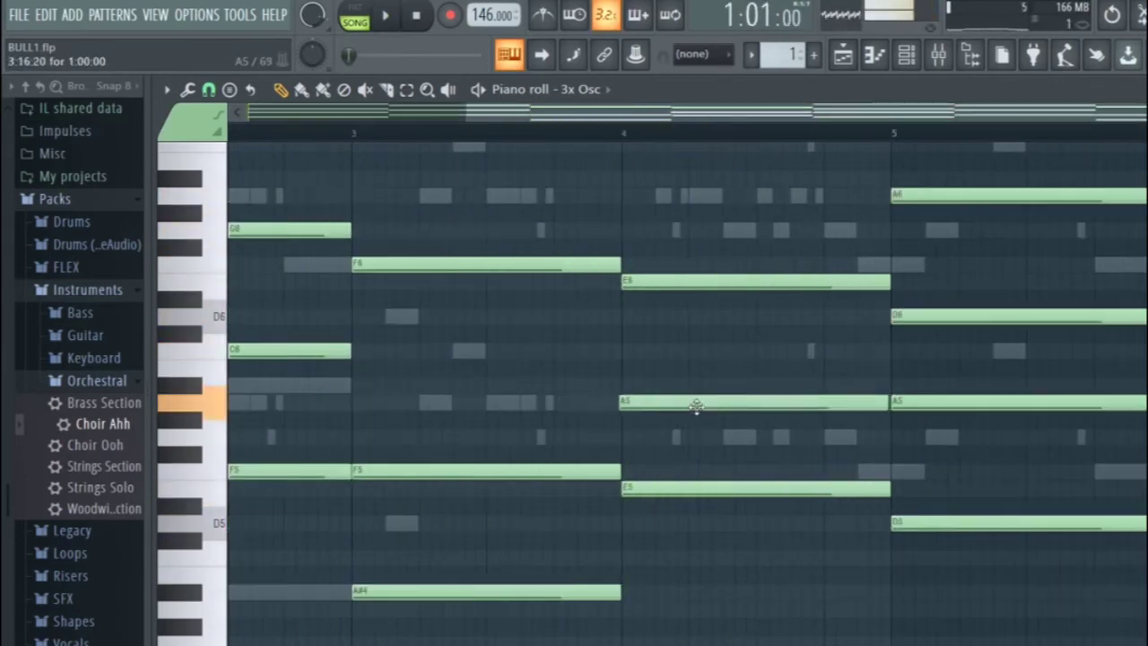
left_click_drag(688, 120, 1011, 120)
left_click_drag(957, 369, 960, 341)
- Try the bar 4 chord with its top note raised to A6
key("shift+Down")
key("shift+Down")
key("shift+Down")
key("space")
left_click_drag(356, 283, 356, 196)
left_click_drag(1027, 322, 1018, 278)
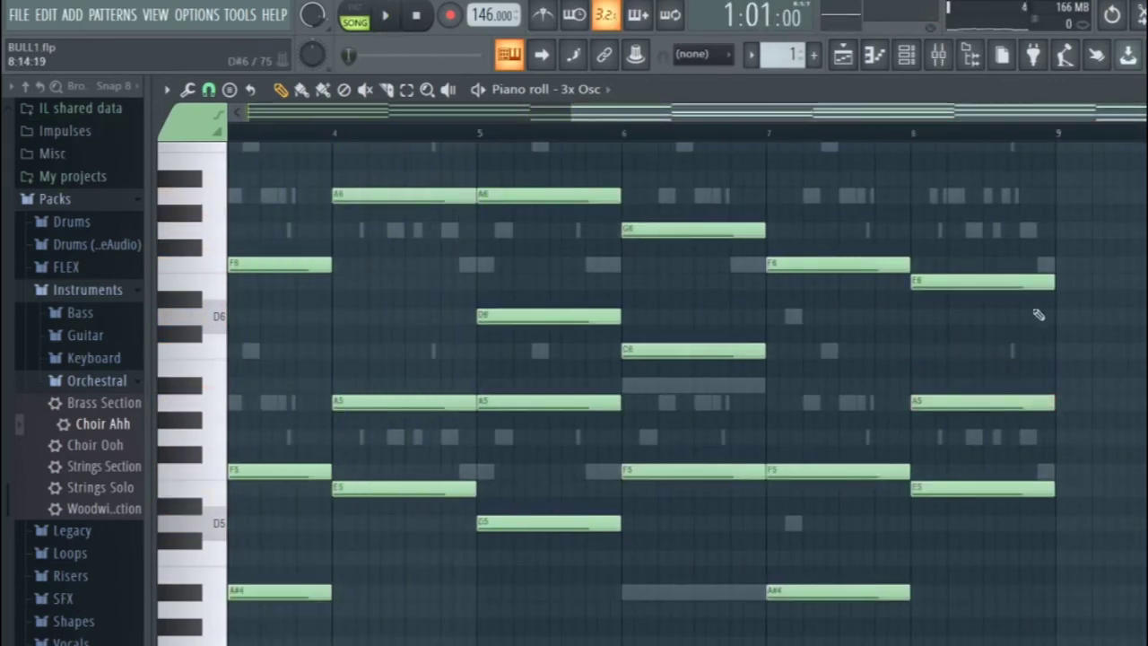
- Rework the bar 4 chord to F5 and A5 under a half-bar G6 followed by a half-bar F6
key("shift+Up")
key("shift+Up")
key("shift+Up")
key("shift+Up")
key("shift+Up")
key("space")
left_click(382, 197, "ctrl+shift")
mouse_move(382, 197)
left_mouse_down()
mouse_move(386, 316)
mouse_move(361, 265)
left_mouse_up()
scroll(516, 266, "up", 2)
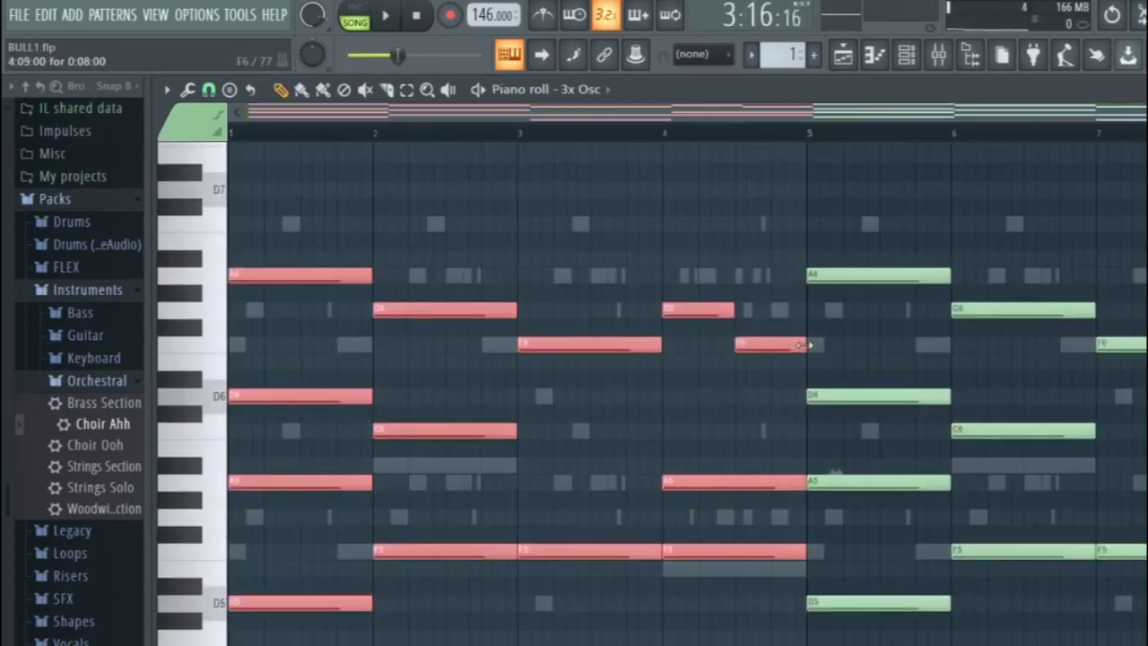
- Shorten all the one-bar chord notes in bars 1 to 4 to a quarter bar, leaving the half-bar G6 and F6 out of the selection
left_click_drag(805, 345, 768, 352)
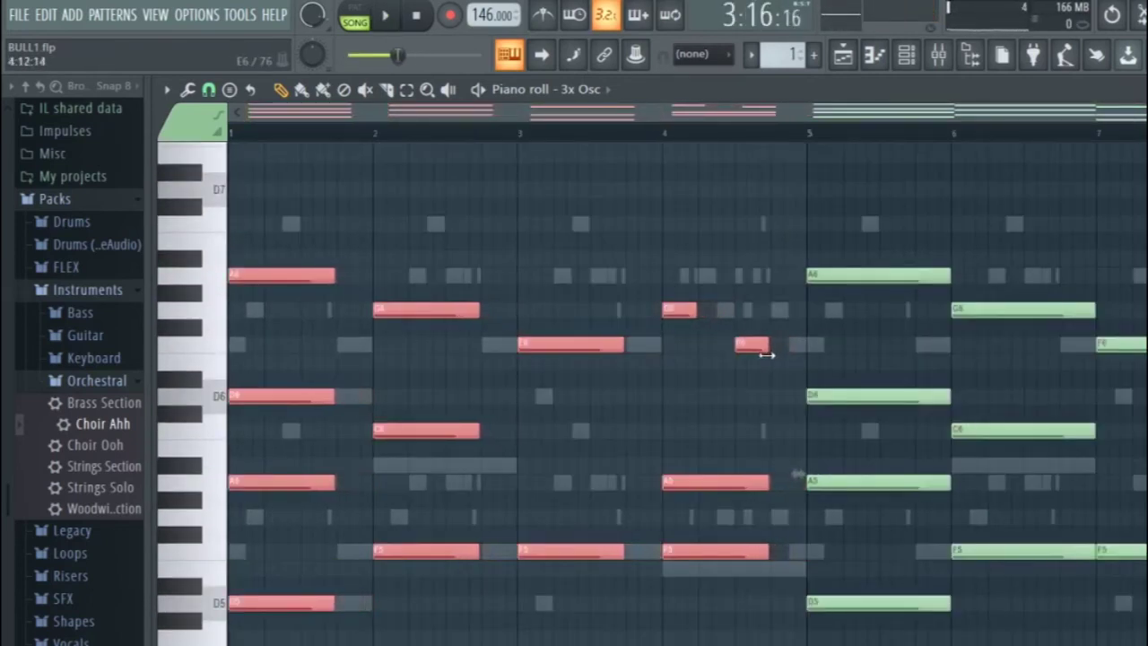
key("ctrl+z")
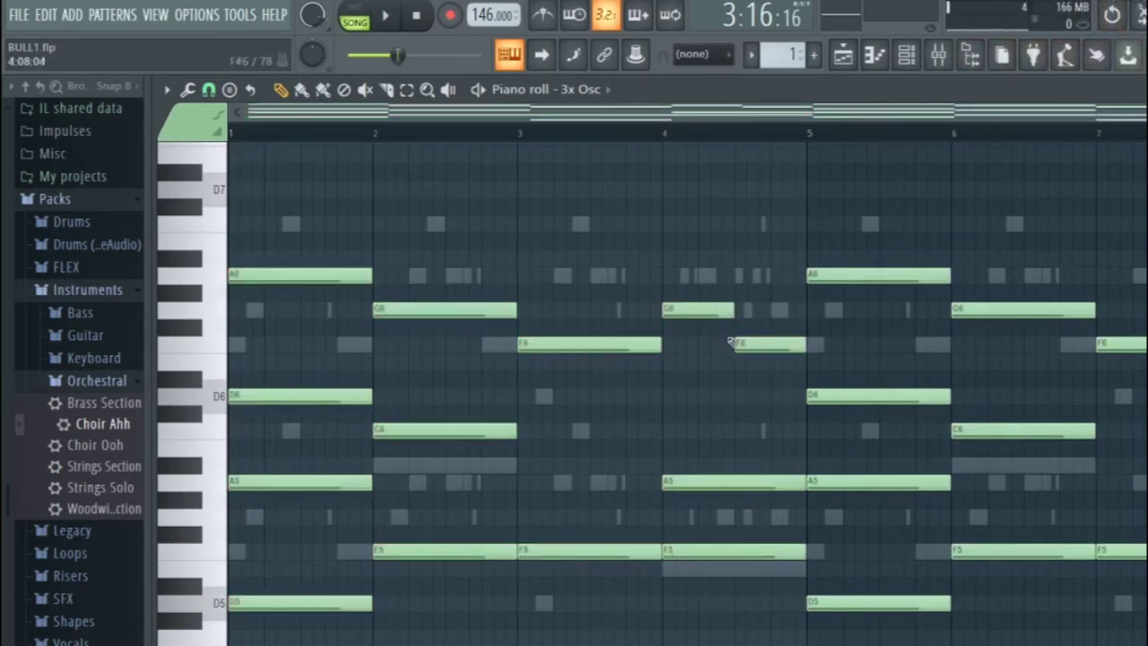
scroll(731, 356, "down", 3)
left_click_drag(712, 638, 211, 239)
left_click_drag(399, 230, 230, 144)
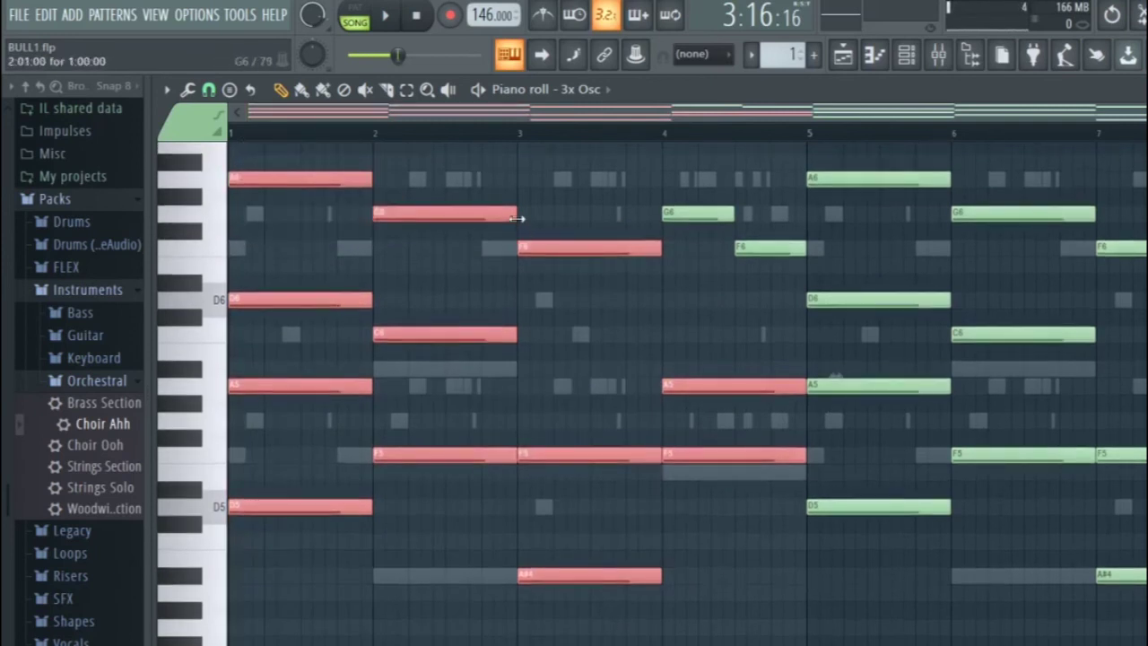
left_click_drag(517, 218, 405, 218)
- Copy the quarter-bar chord notes along so each fills its bar with four repeated hits in bars 1 to 4, and play them
scroll(403, 216, "up", 4)
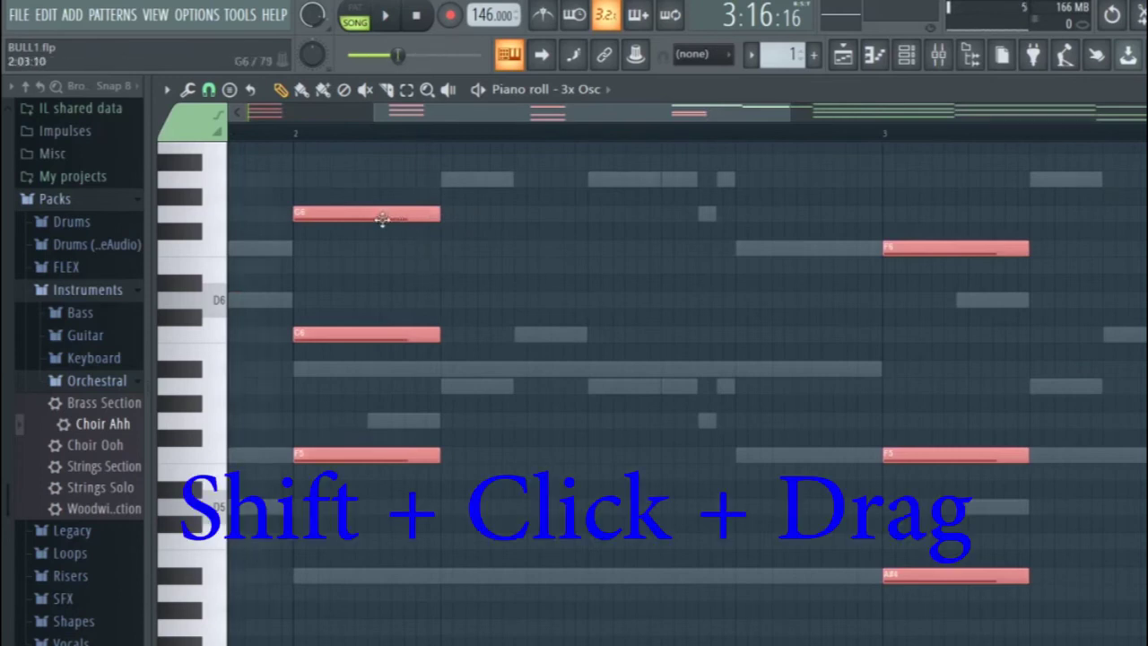
left_click_drag(385, 221, 762, 219)
scroll(762, 220, "down", 1)
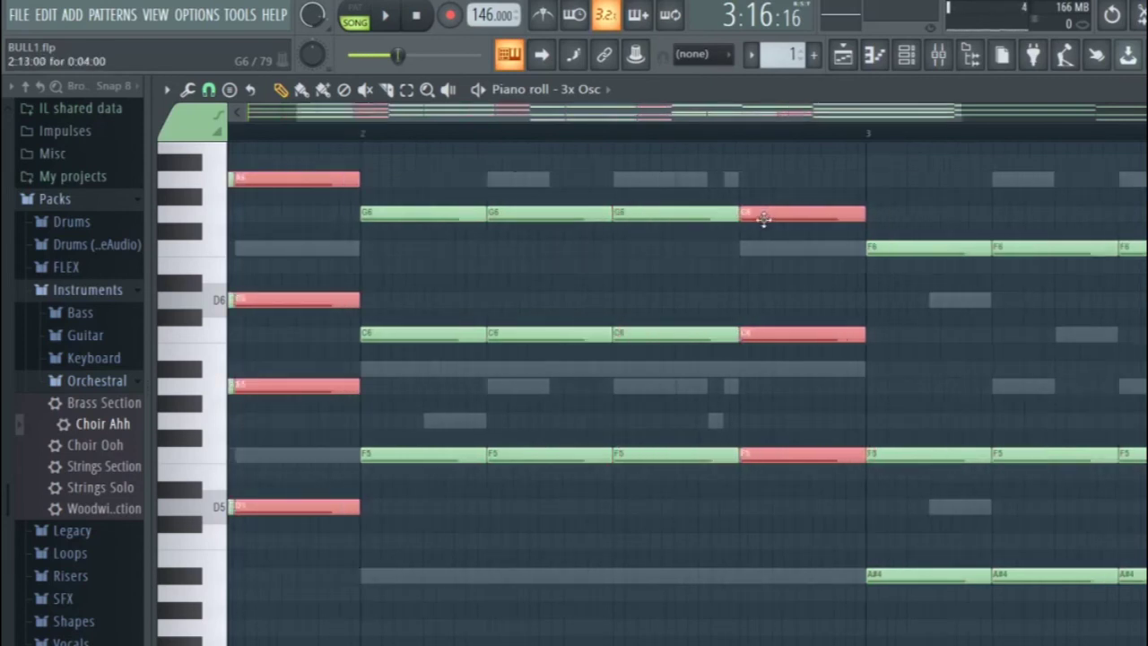
scroll(762, 220, "down", 4)
key("space")
left_click(731, 312, "ctrl")
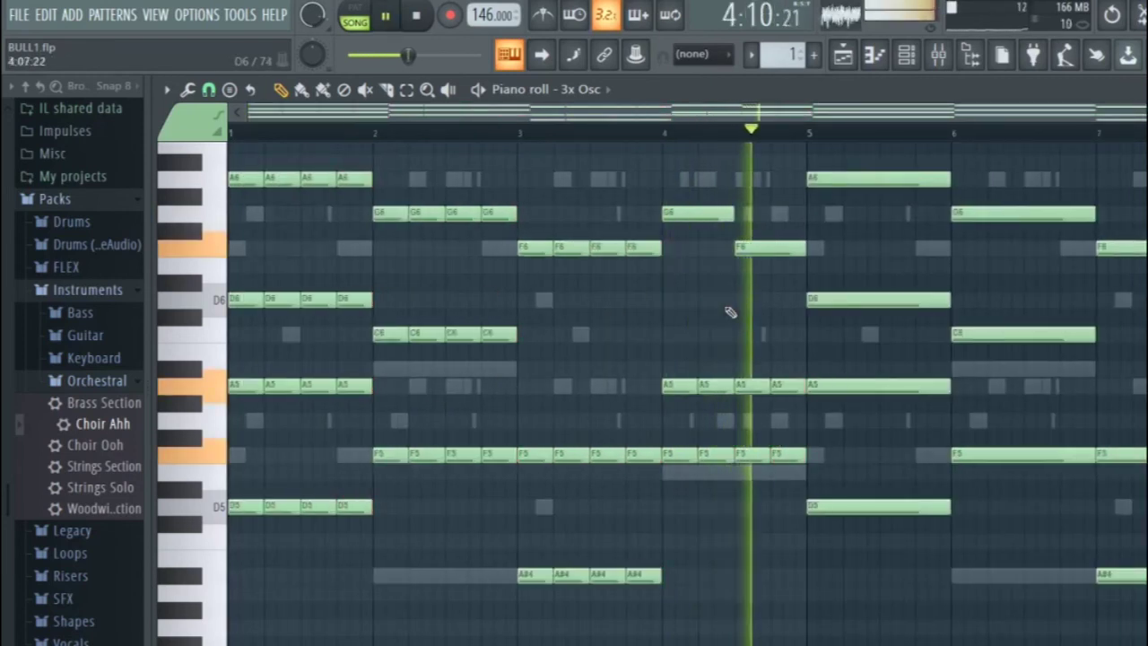
key("space")
- Fill the top line of bar 4 with two quarter-bar G6 notes followed by two quarter-bar F6 notes
scroll(697, 260, "up", 3)
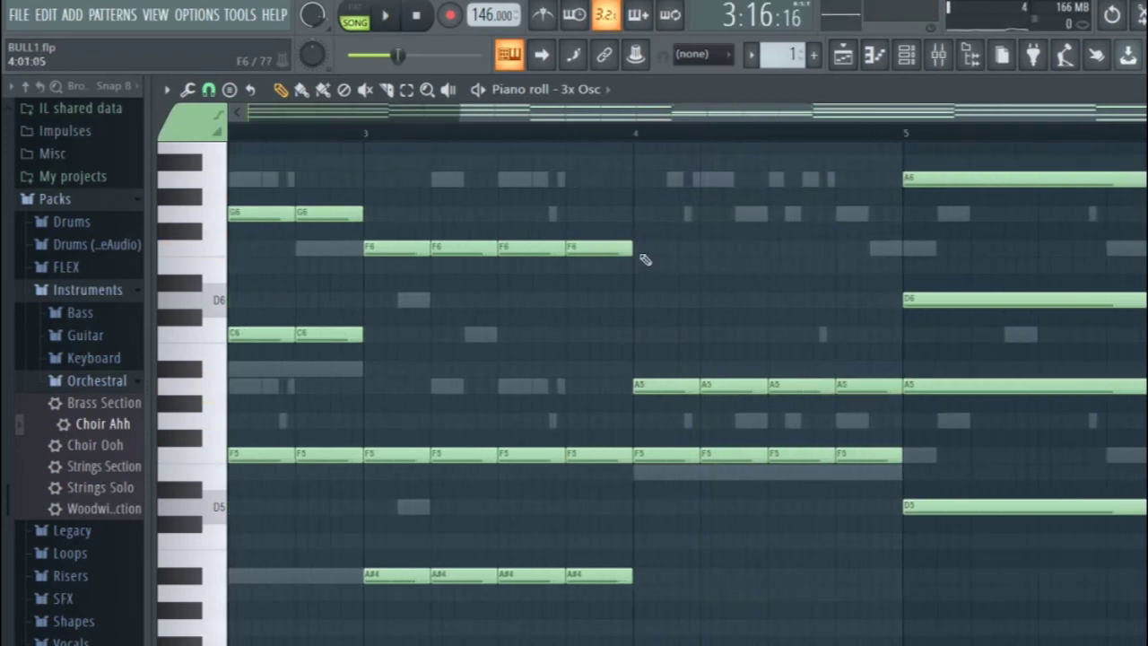
left_click_drag(651, 259, 903, 260)
scroll(669, 221, "up", 2)
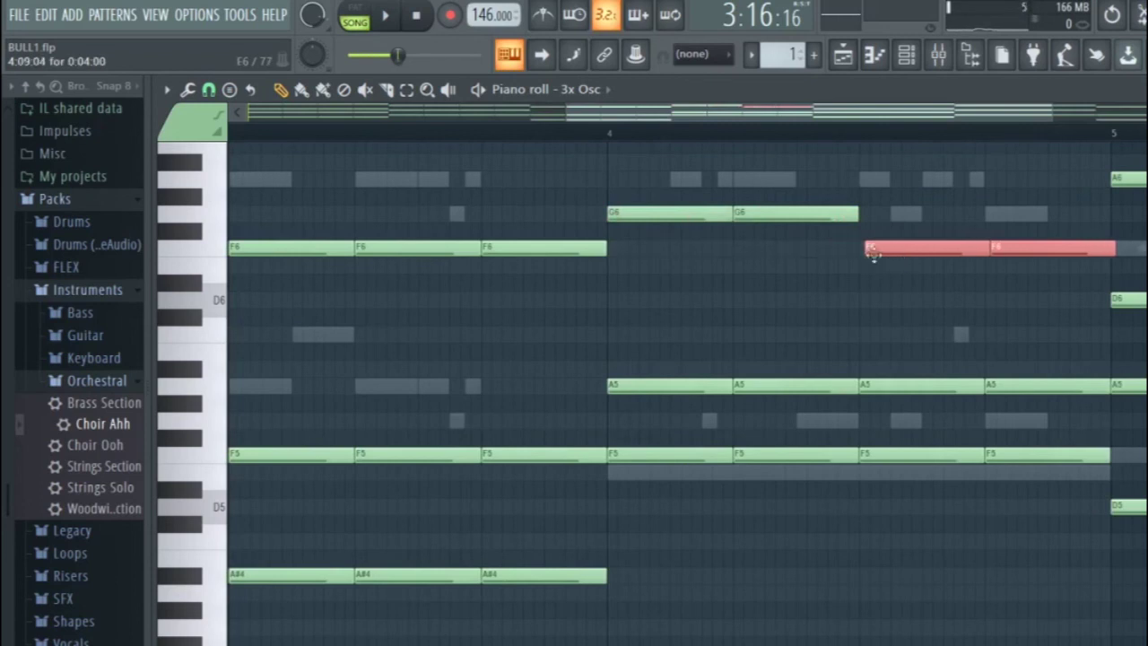